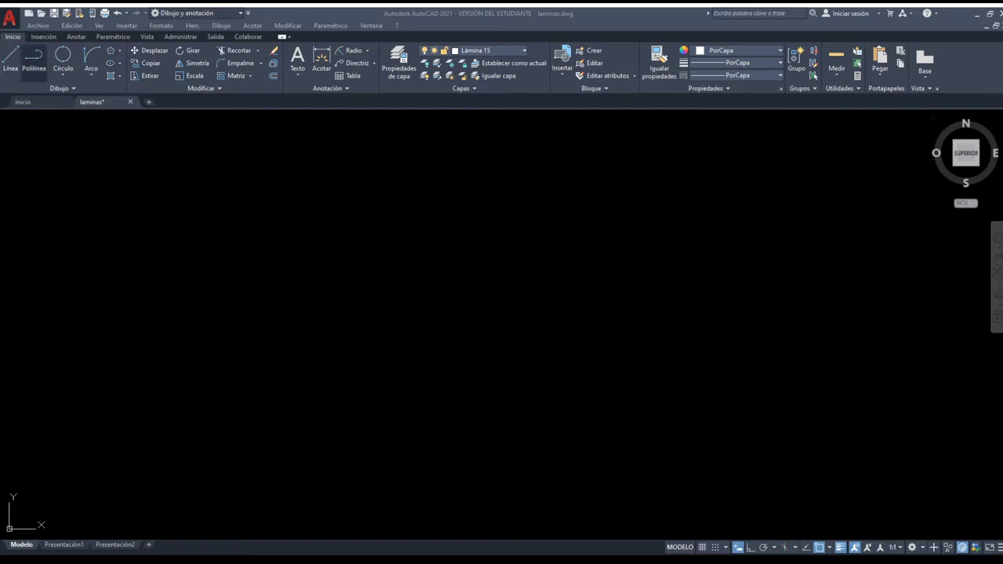
# - Make layer 0 the current layer and cancel the stray line
pyautogui.click(474, 63)
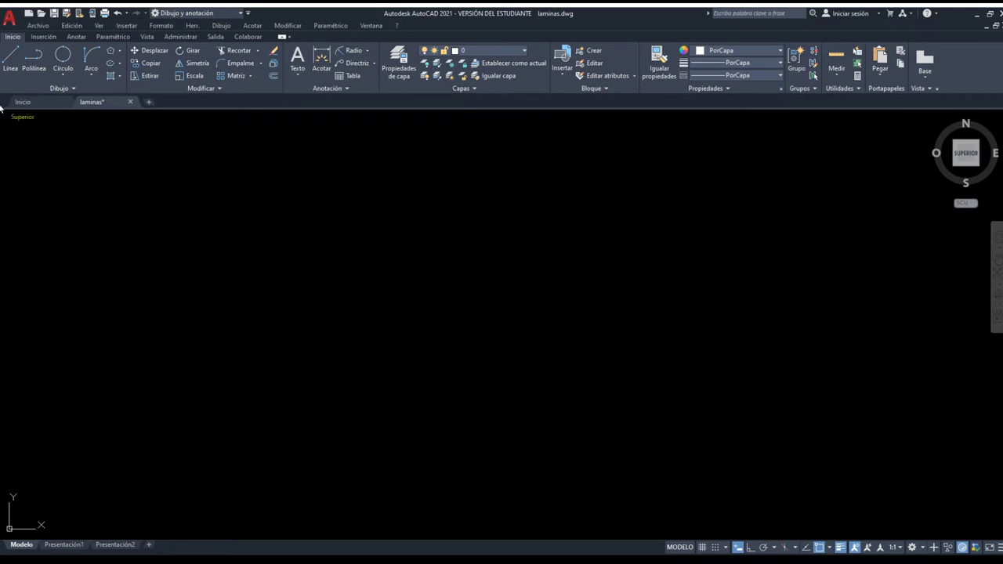
pyautogui.click(34, 53)
pyautogui.click(325, 362)
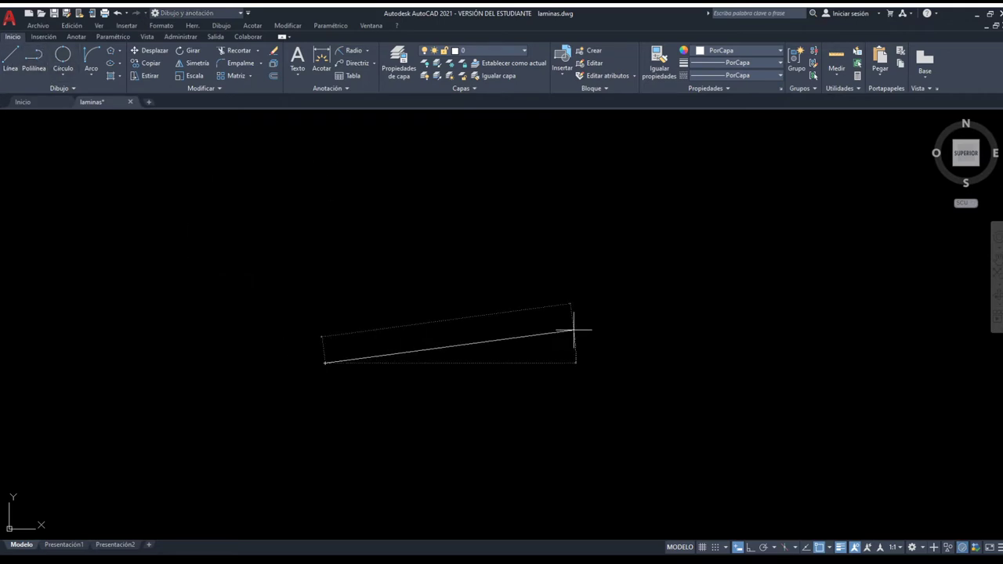
pyautogui.press('Escape')
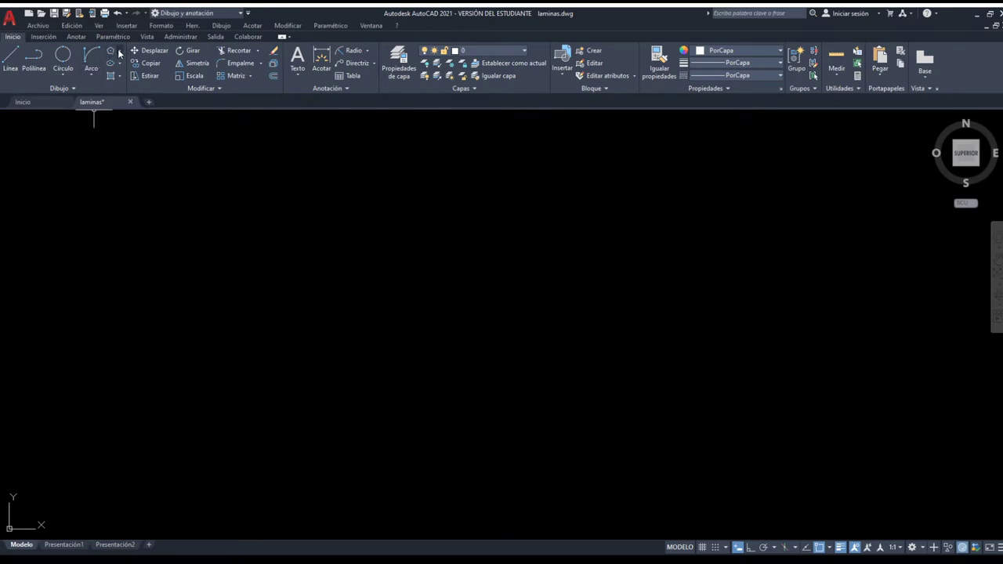
# - Draw a 20 by 20 square rectangle in the empty drawing
pyautogui.click(111, 50)
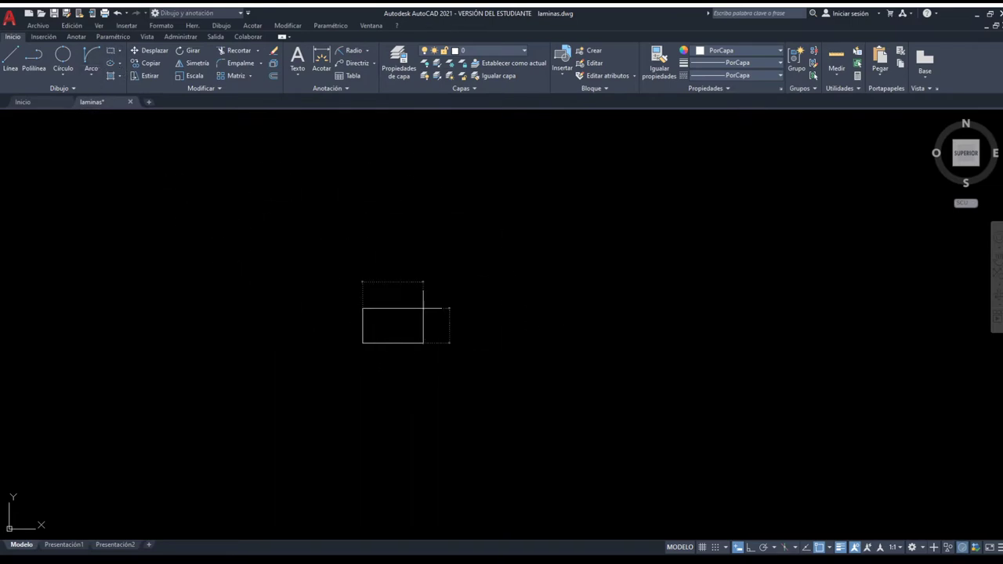
pyautogui.click(362, 342)
pyautogui.write('20')
pyautogui.press('Tab')
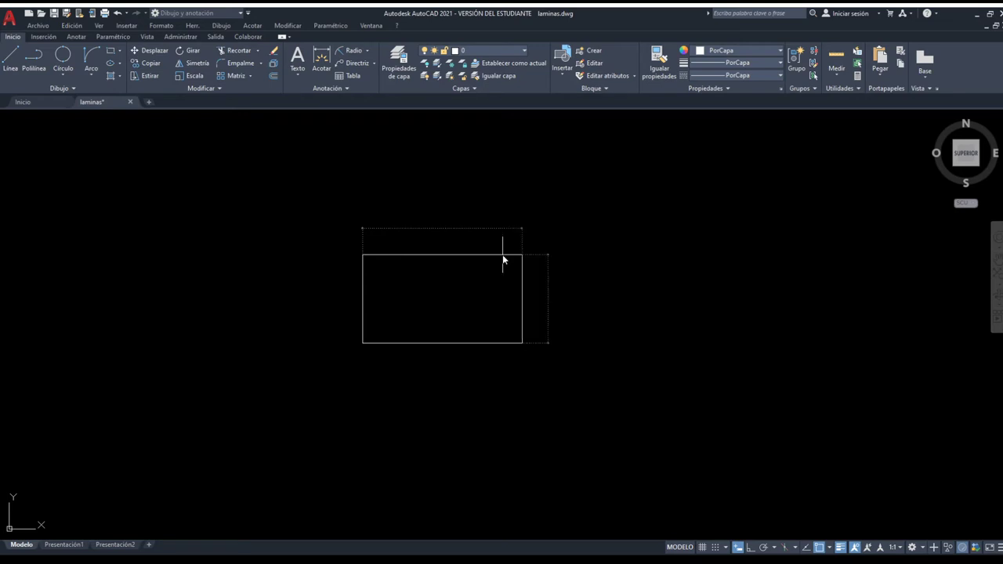
pyautogui.write('20')
pyautogui.press('Return')
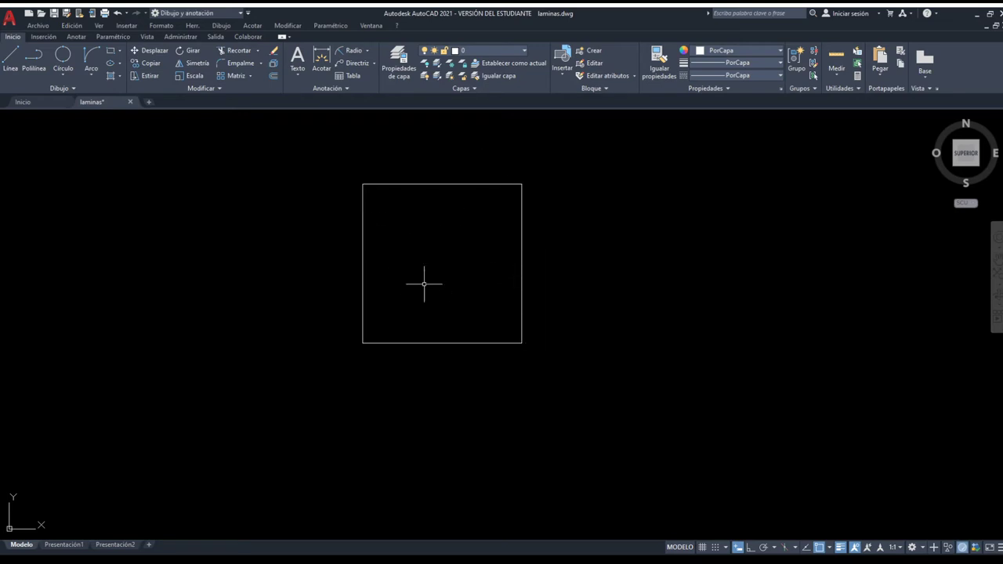
pyautogui.scroll(-4, 453, 255)
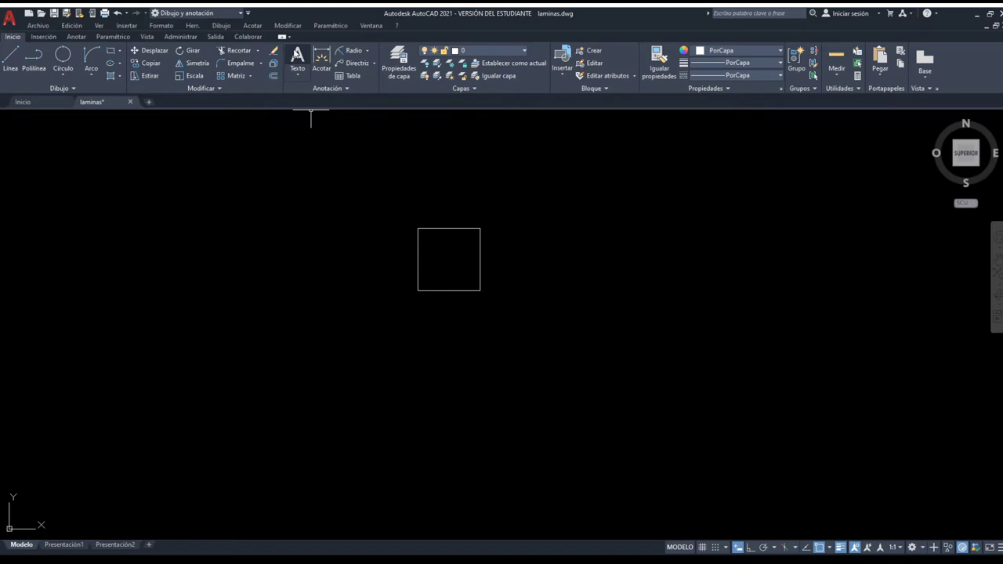
# - Write 'Led' as 0.15-high multiline text at the square's upper-left corner
pyautogui.scroll(-2, 366, 207)
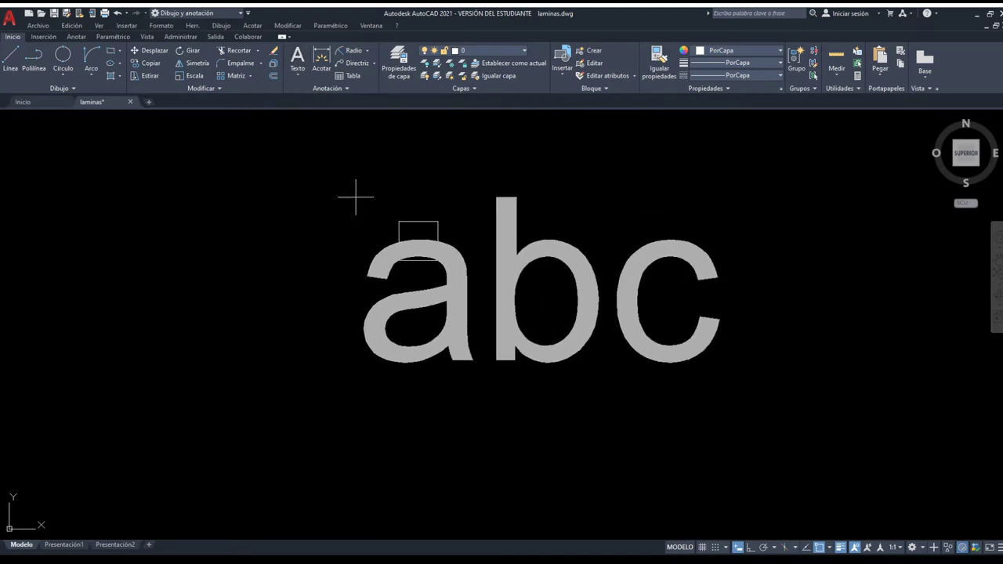
pyautogui.scroll(2, 398, 218)
pyautogui.scroll(4, 403, 233)
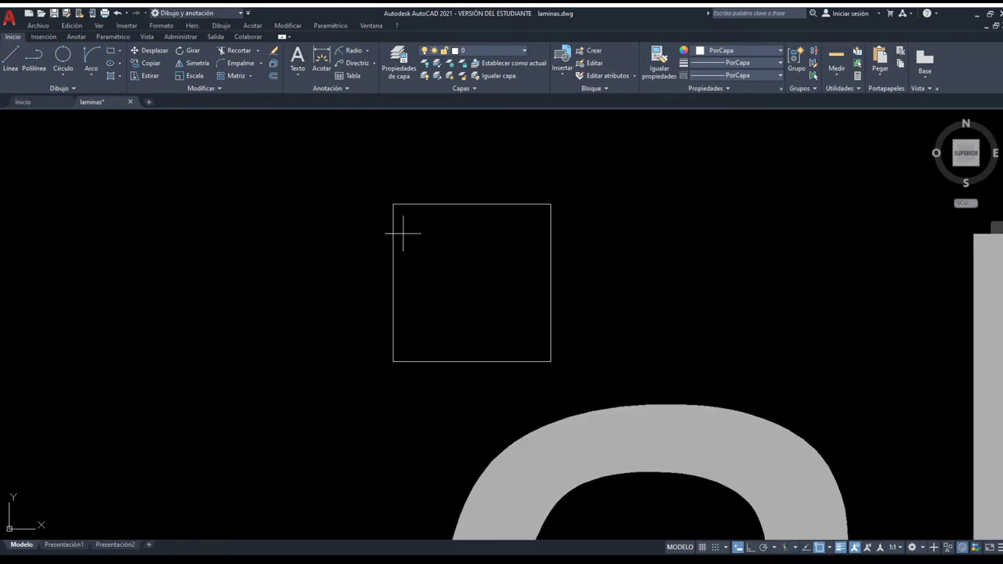
pyautogui.click(416, 242)
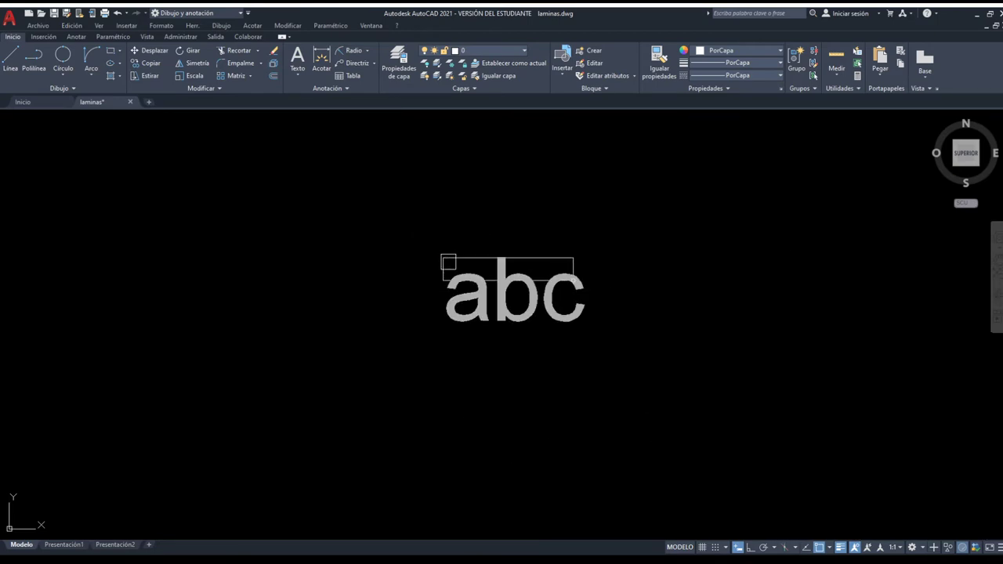
pyautogui.click(597, 287)
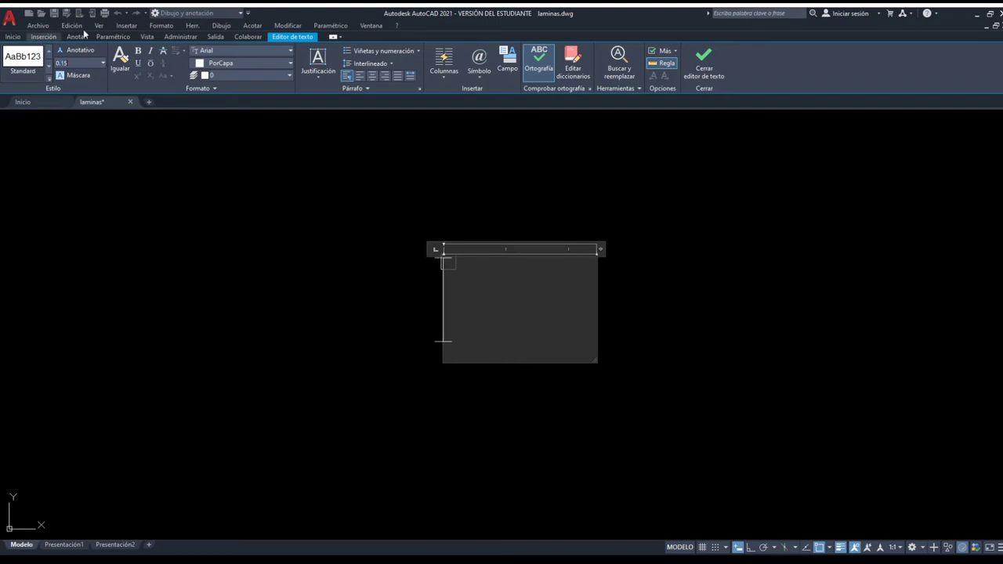
pyautogui.press('Escape')
pyautogui.write('Le')
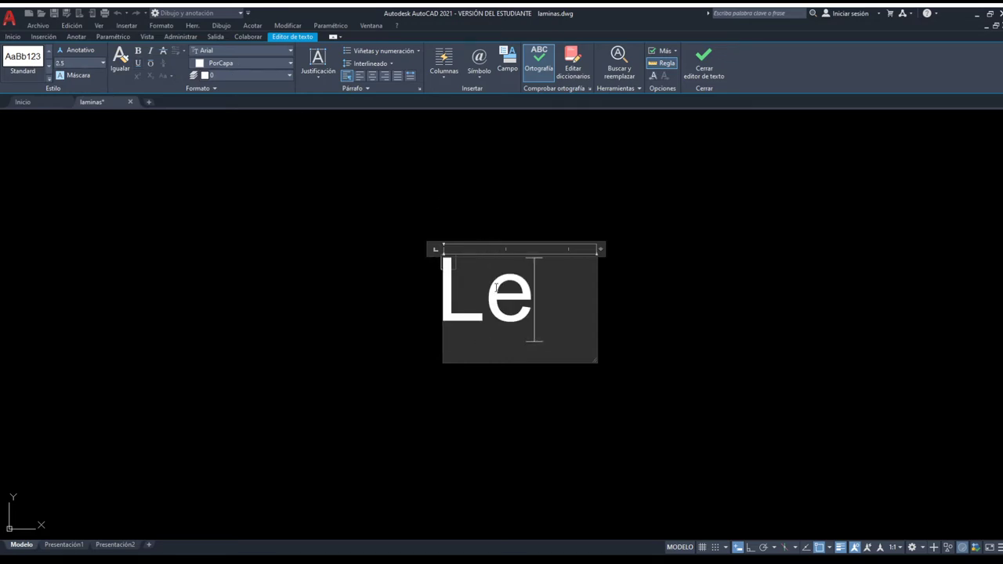
pyautogui.write('d')
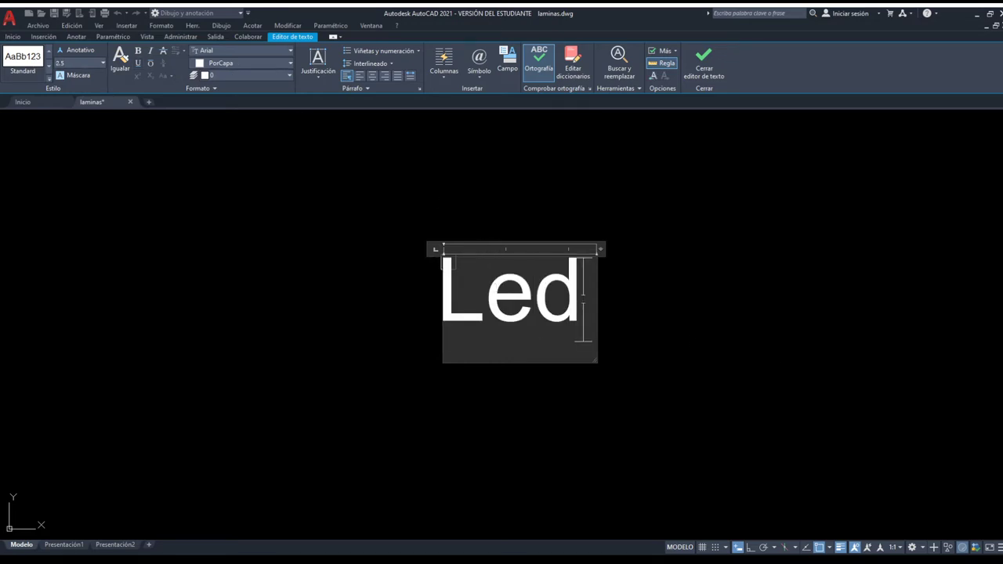
pyautogui.hotkey('ctrl', 'a')
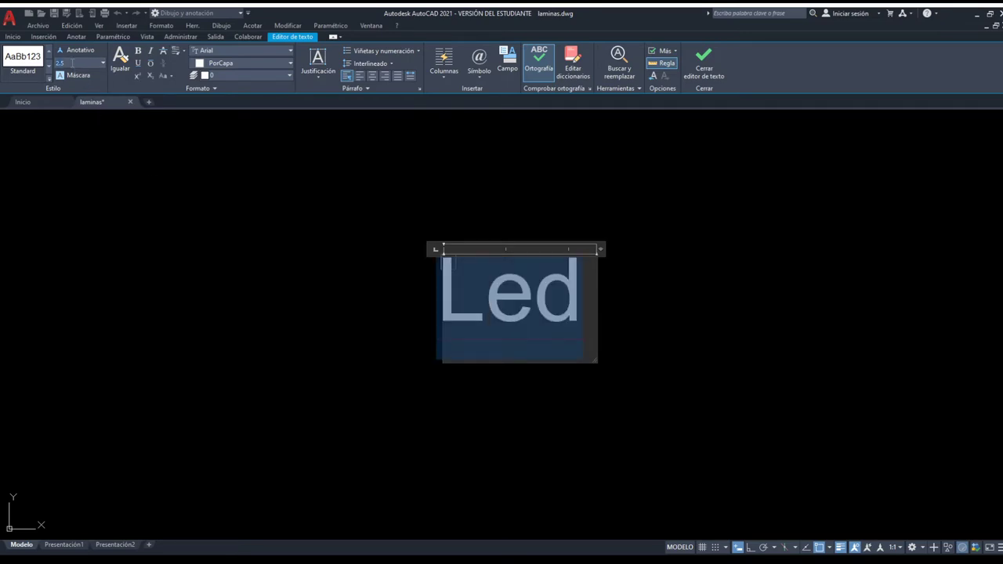
pyautogui.write('0.15')
pyautogui.press('Return')
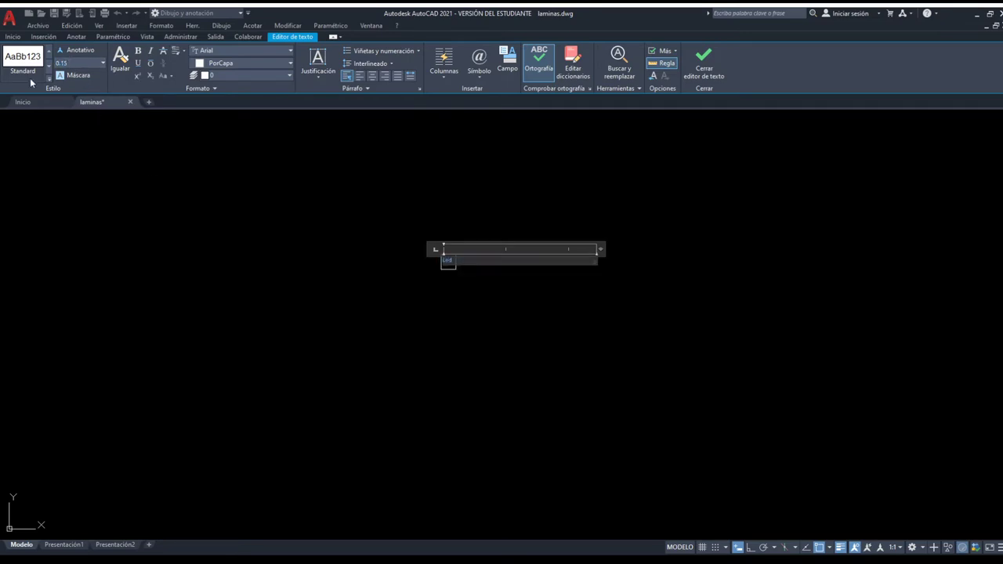
pyautogui.click(202, 195)
# - Move the Led text inside the square
pyautogui.scroll(5, 453, 262)
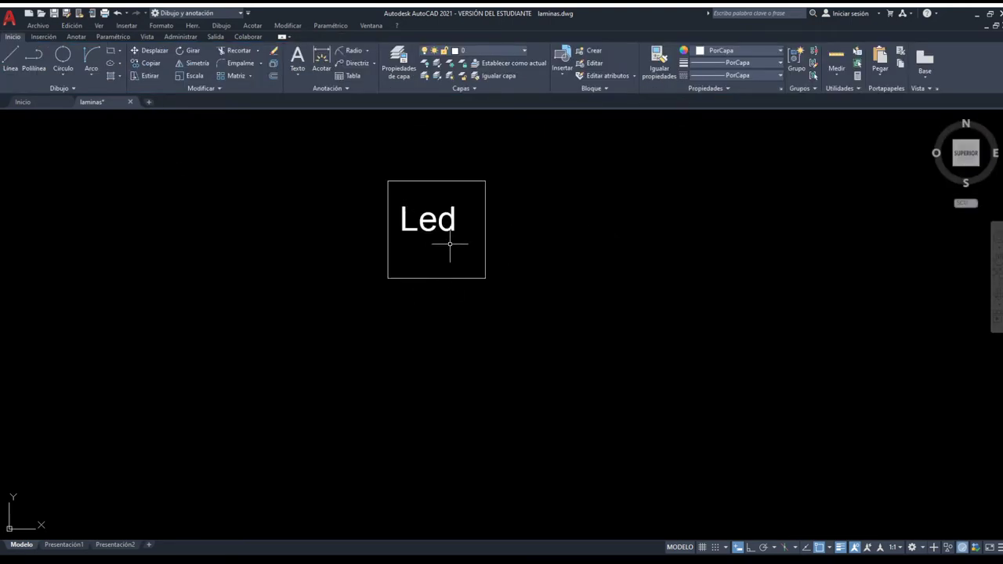
pyautogui.scroll(2, 409, 152)
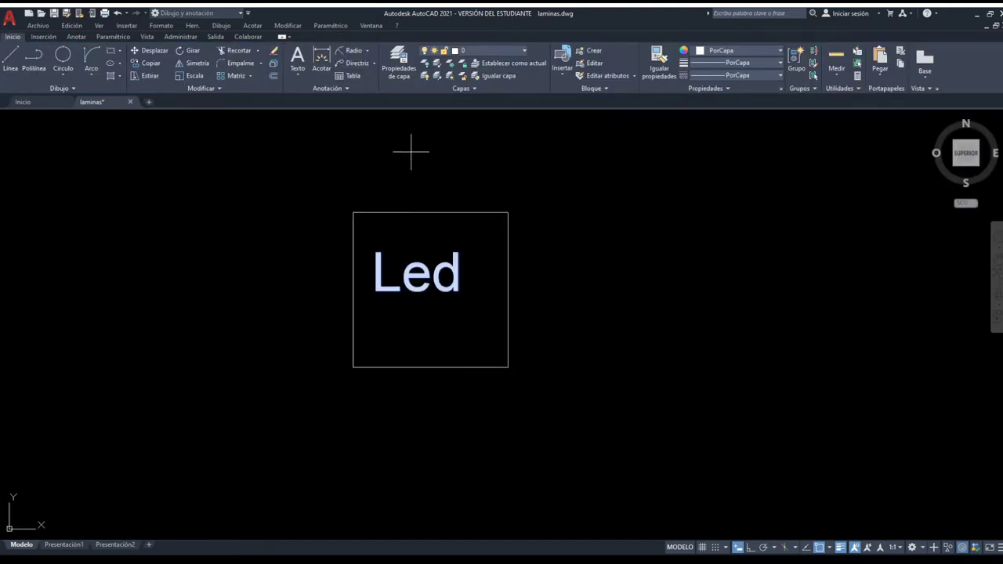
pyautogui.click(412, 152)
pyautogui.click(429, 160)
pyautogui.scroll(2, 421, 253)
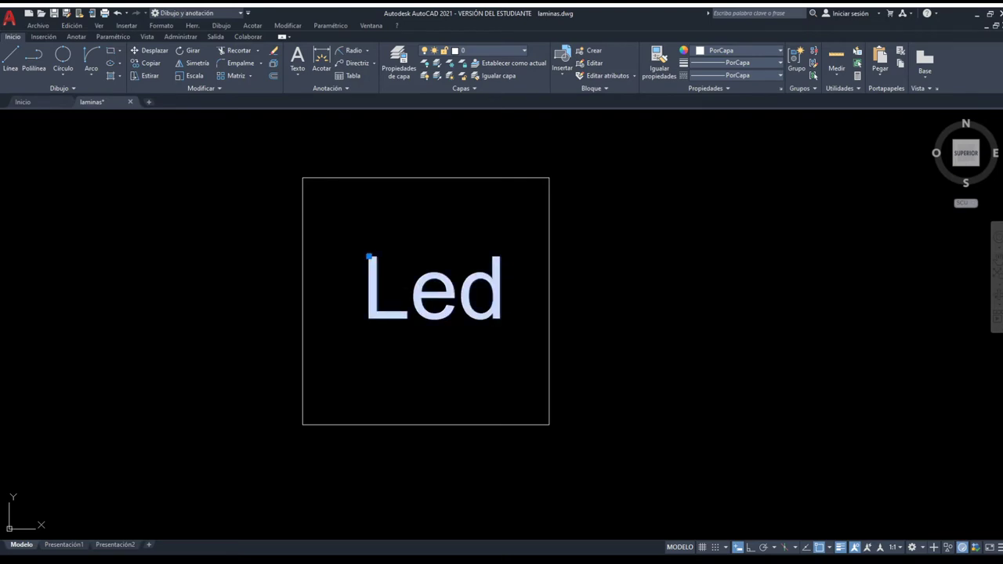
# - Narrow the Led text box to fit the word
pyautogui.doubleClick(436, 298)
pyautogui.doubleClick(436, 299)
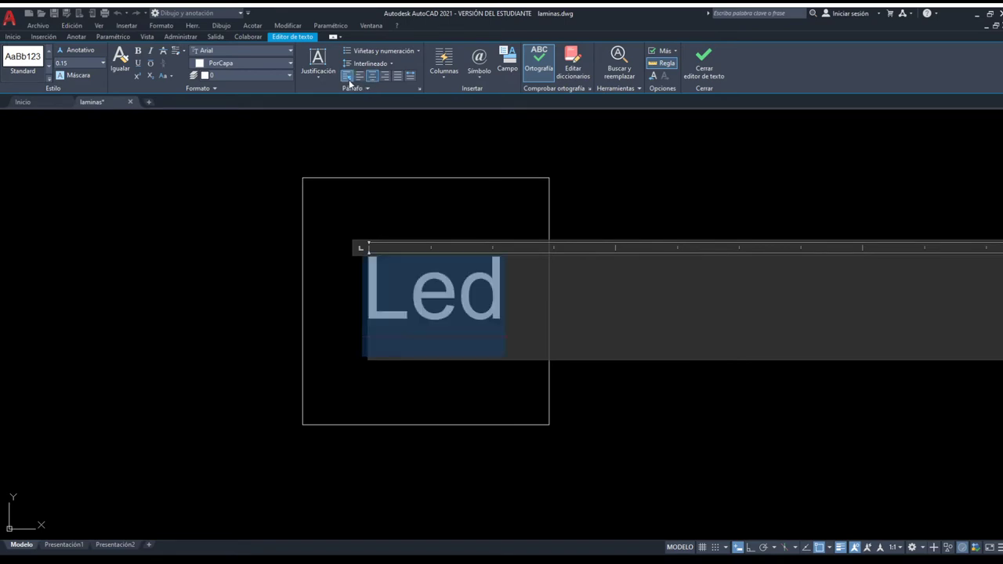
pyautogui.scroll(-2, 228, 162)
pyautogui.scroll(-2, 228, 162)
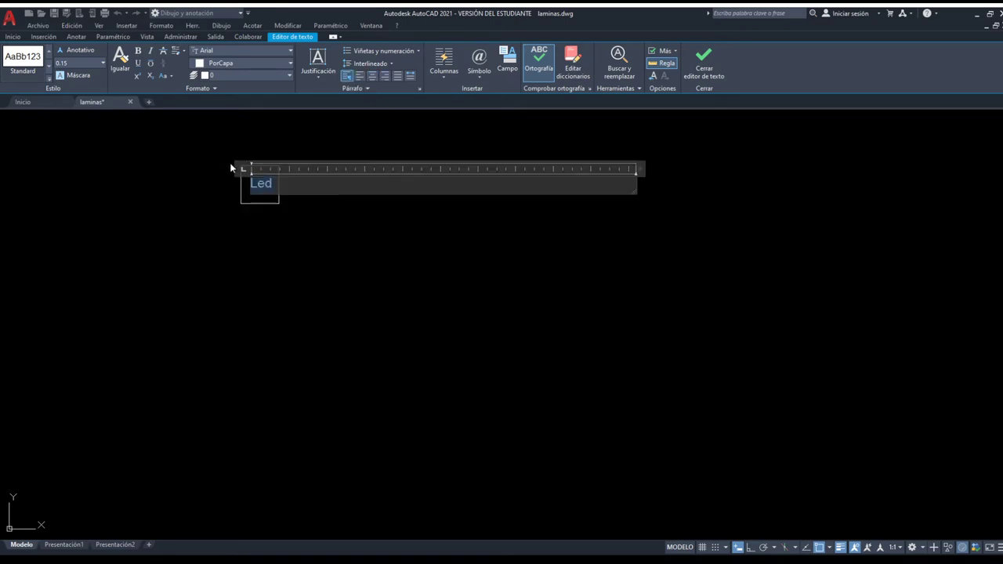
pyautogui.moveTo(638, 170); pyautogui.dragTo(278, 151)
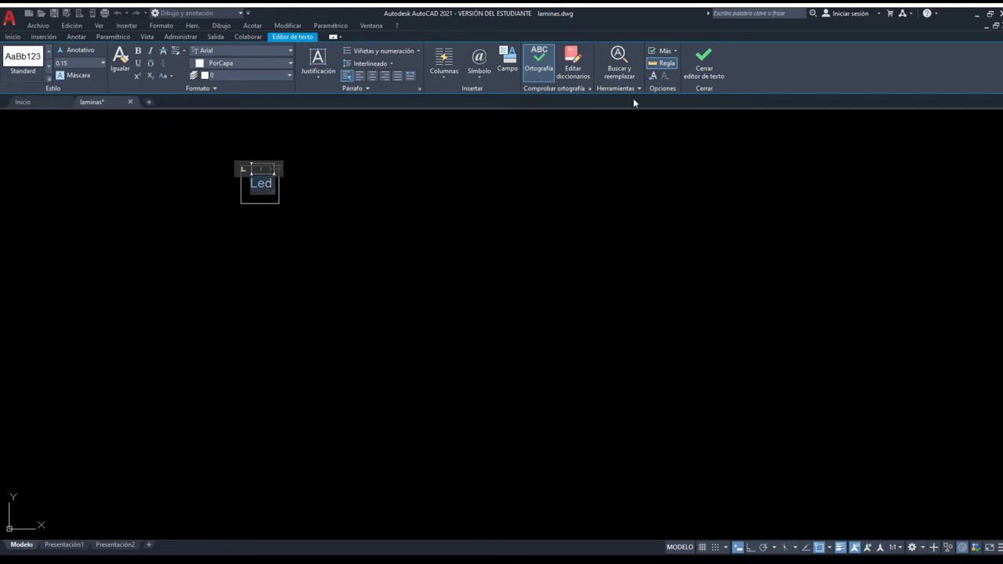
pyautogui.click(702, 64)
# - Recentre the view on the Led square and reopen its text for editing
pyautogui.scroll(4, 211, 180)
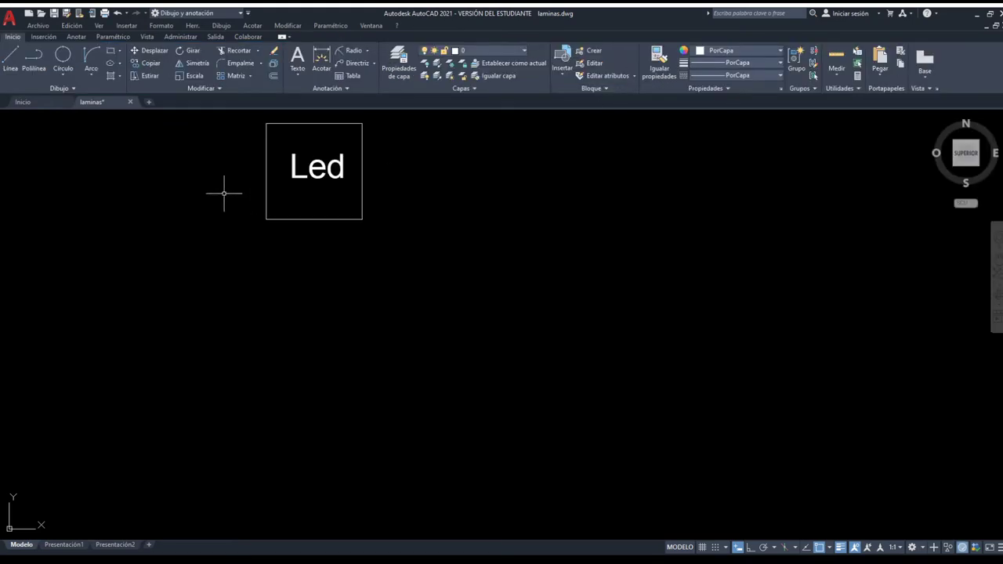
pyautogui.moveTo(224, 195); pyautogui.dragTo(274, 255, button='middle')
pyautogui.scroll(2, 274, 255)
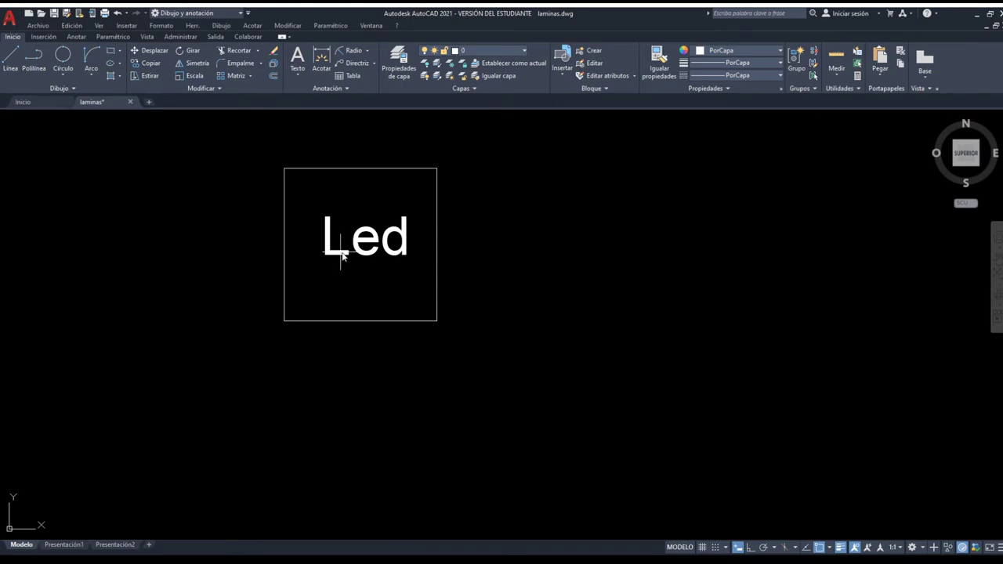
pyautogui.doubleClick(373, 275)
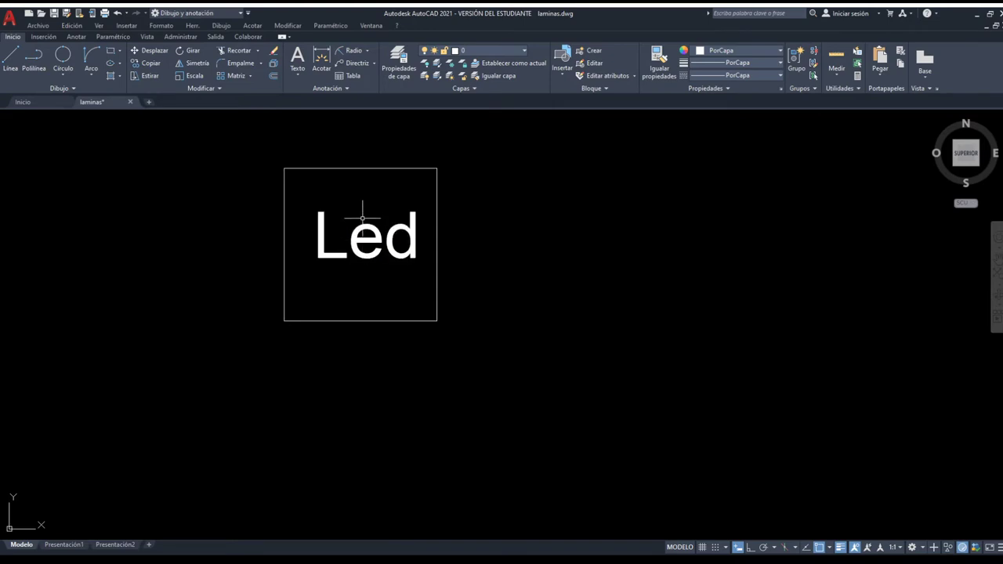
pyautogui.moveTo(389, 257); pyautogui.dragTo(387, 272, button='middle')
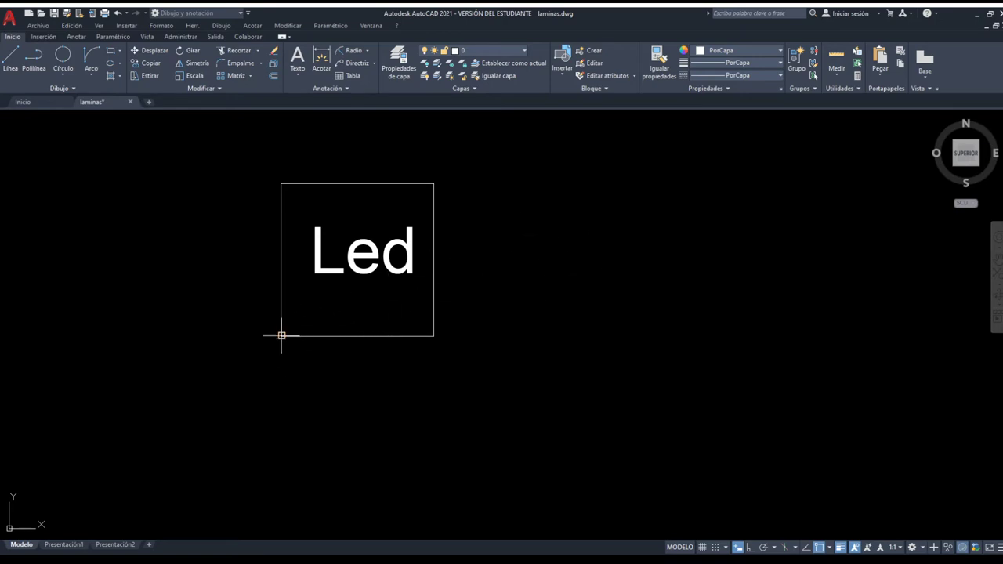
# - Delete the square with its Led label, then open DesignCenter with Ctrl+2
pyautogui.click(474, 376)
pyautogui.click(237, 165)
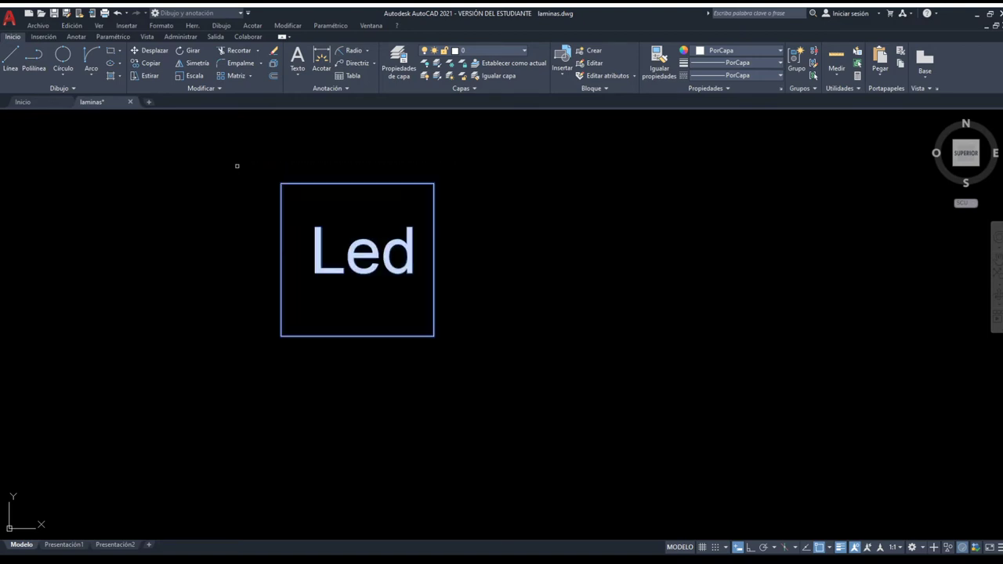
pyautogui.press('Delete')
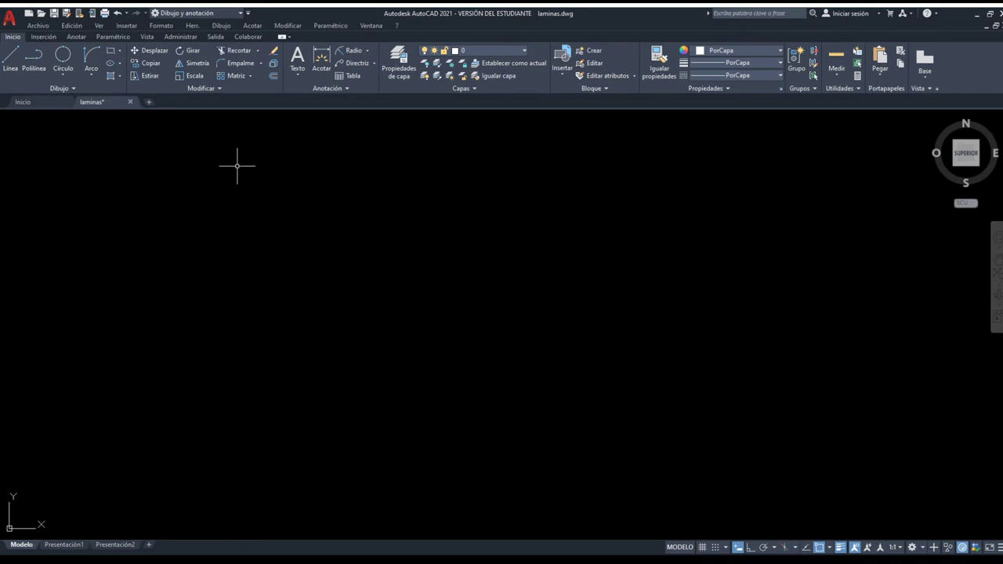
pyautogui.hotkey('ctrl', '2')
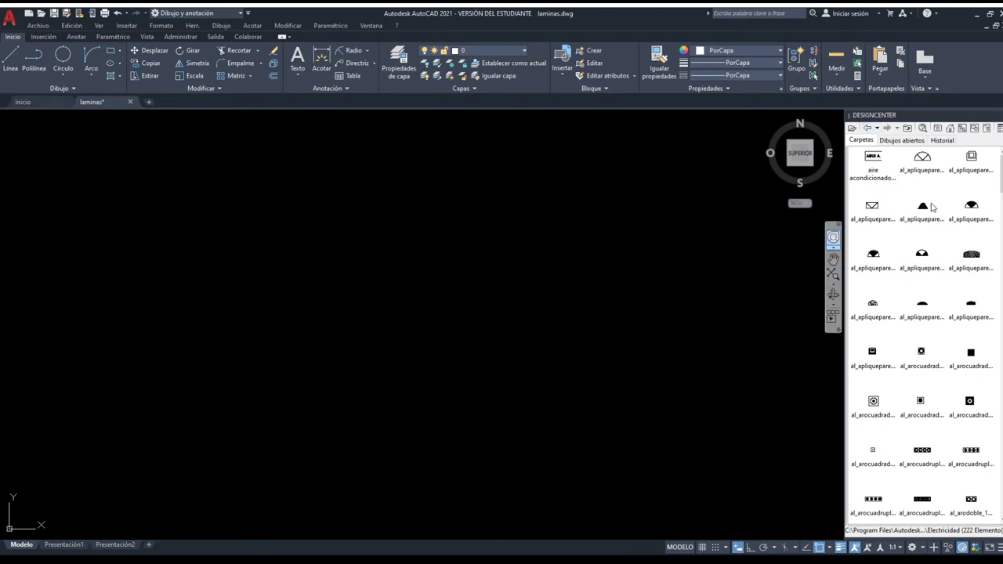
# - Browse the Electricidad block list, previewing al_flu_est_1x18 and al_panta_3x50
pyautogui.scroll(-5, 931, 212)
pyautogui.scroll(-5, 930, 211)
pyautogui.scroll(-5, 930, 211)
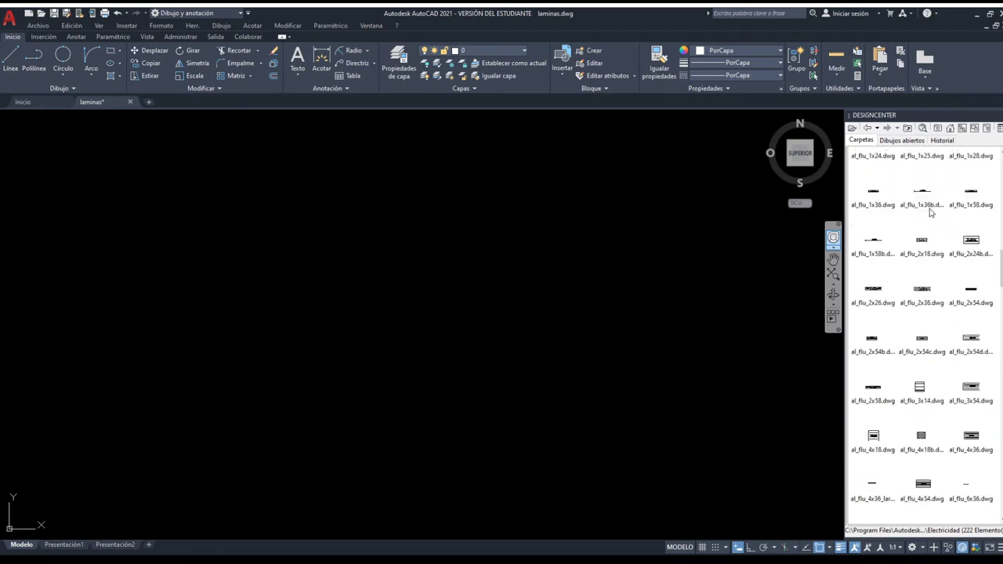
pyautogui.scroll(-5, 931, 210)
pyautogui.scroll(-5, 931, 212)
pyautogui.scroll(-5, 930, 219)
pyautogui.scroll(5, 930, 227)
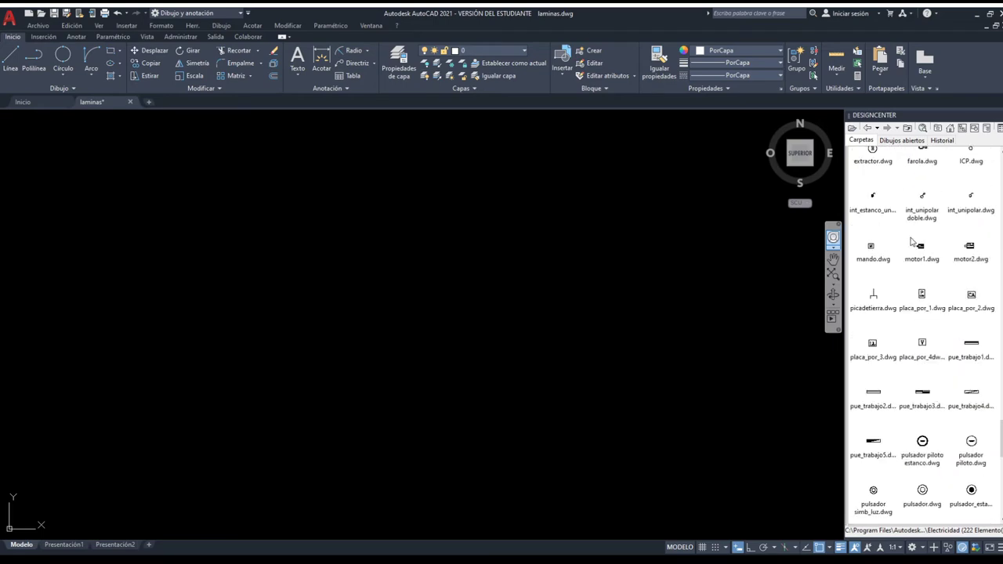
pyautogui.scroll(10, 930, 233)
pyautogui.scroll(5, 930, 233)
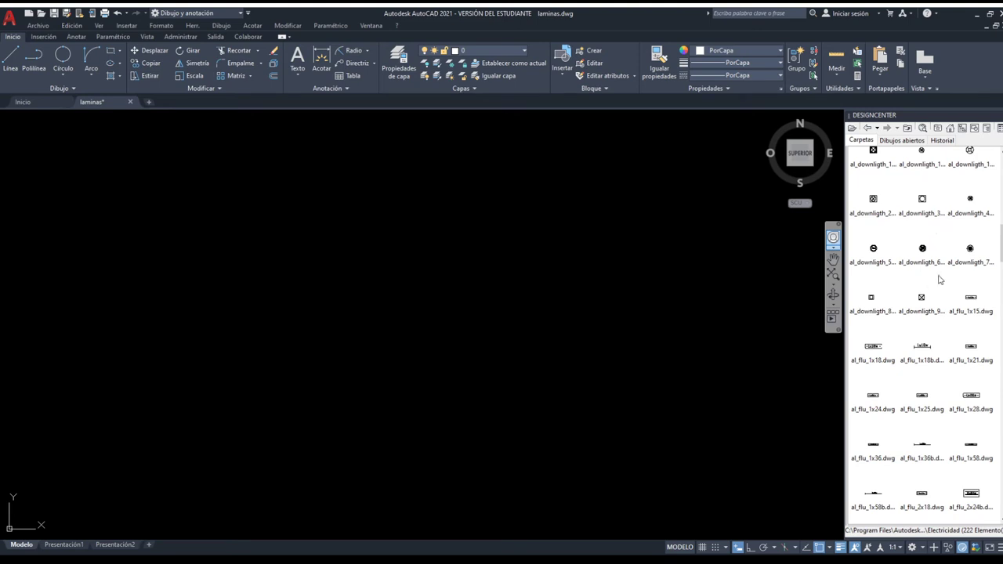
pyautogui.scroll(-2, 939, 302)
pyautogui.scroll(-3, 938, 317)
pyautogui.scroll(-3, 936, 320)
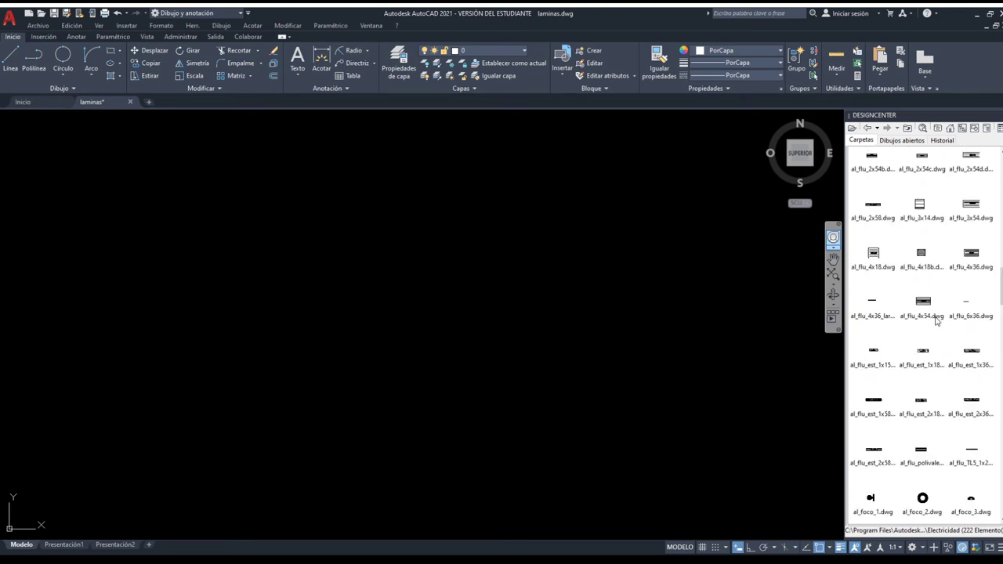
pyautogui.click(929, 356)
pyautogui.scroll(-3, 929, 356)
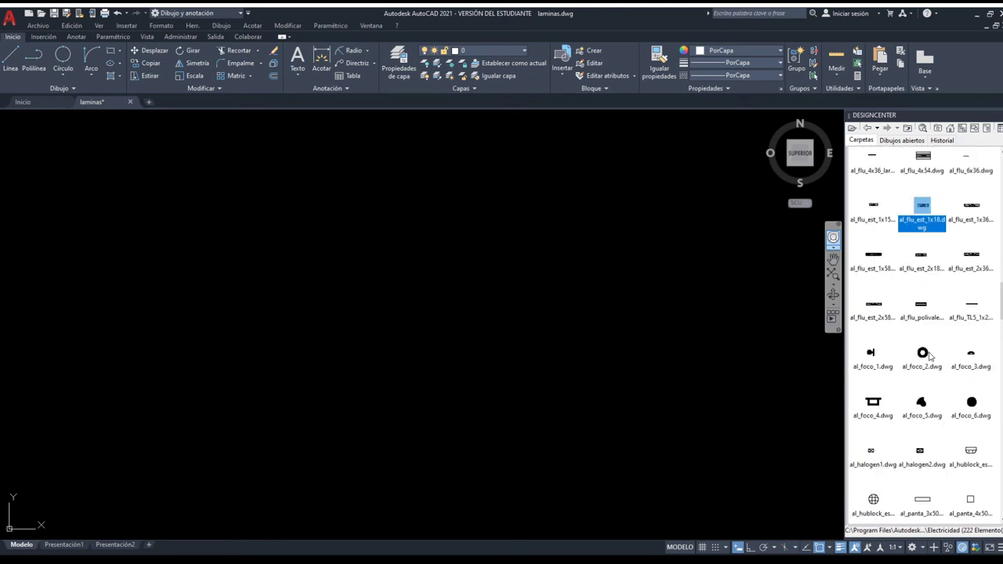
pyautogui.scroll(-1, 927, 357)
pyautogui.scroll(-3, 936, 352)
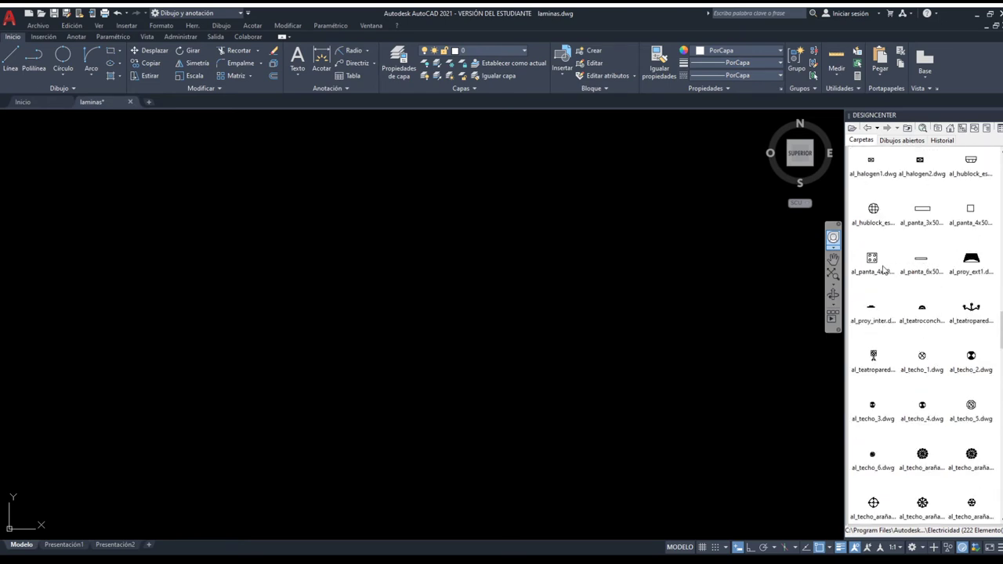
pyautogui.scroll(1, 935, 261)
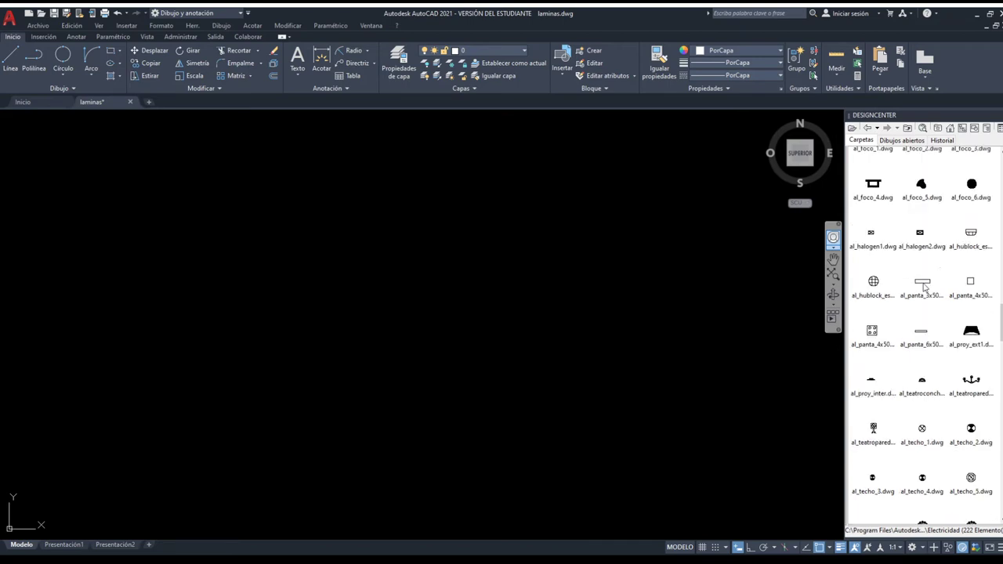
pyautogui.click(931, 287)
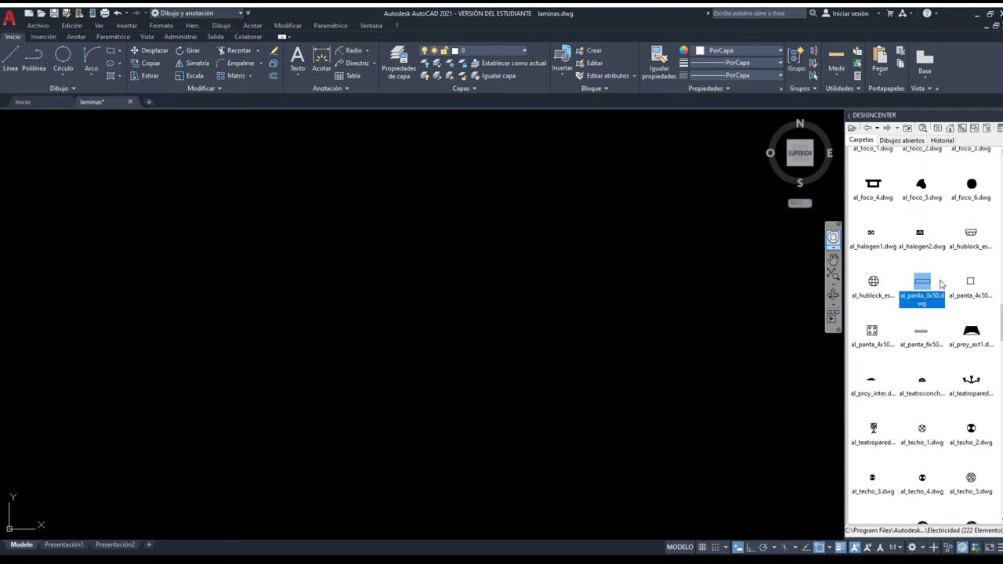
# - Place the al_foco_4 and al_foco_2 light symbols on the drawing
pyautogui.scroll(-1, 941, 284)
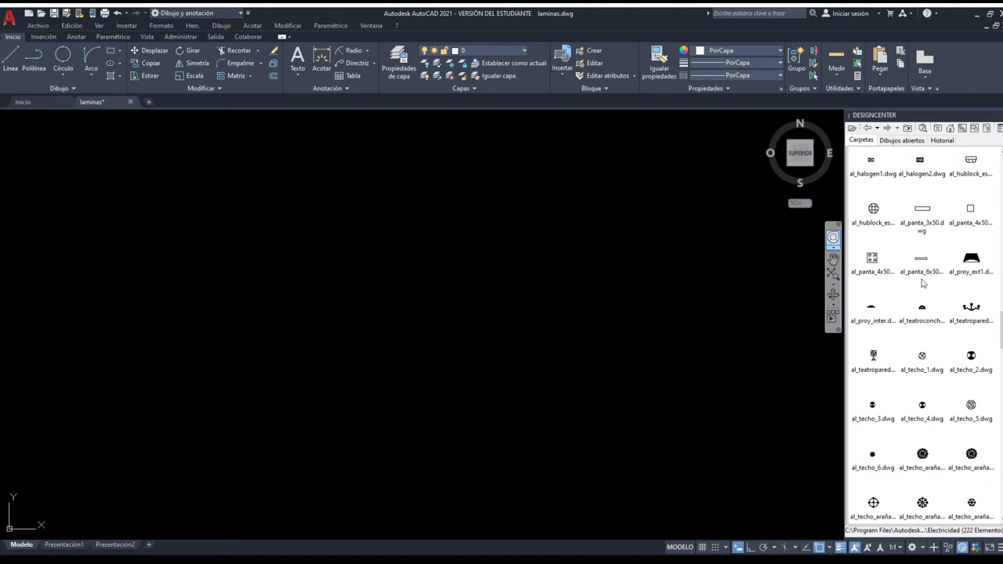
pyautogui.scroll(-1, 924, 278)
pyautogui.scroll(-2, 924, 278)
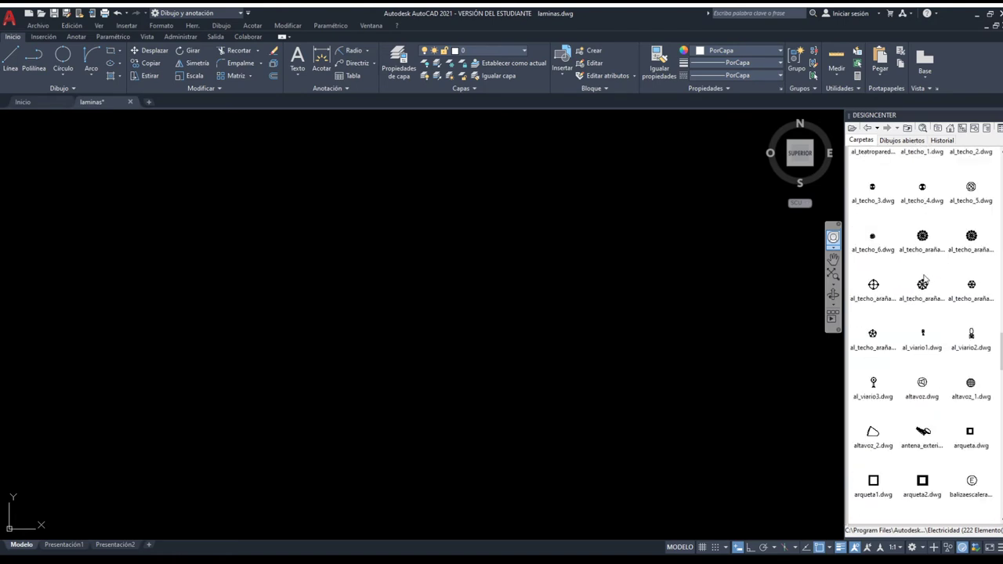
pyautogui.scroll(1, 924, 278)
pyautogui.scroll(2, 925, 282)
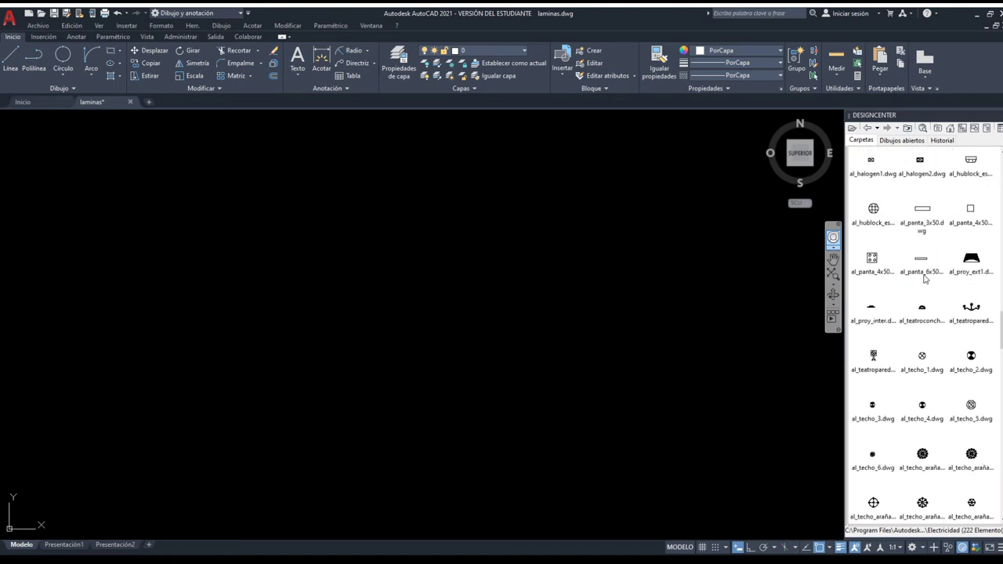
pyautogui.scroll(1, 925, 286)
pyautogui.scroll(2, 925, 289)
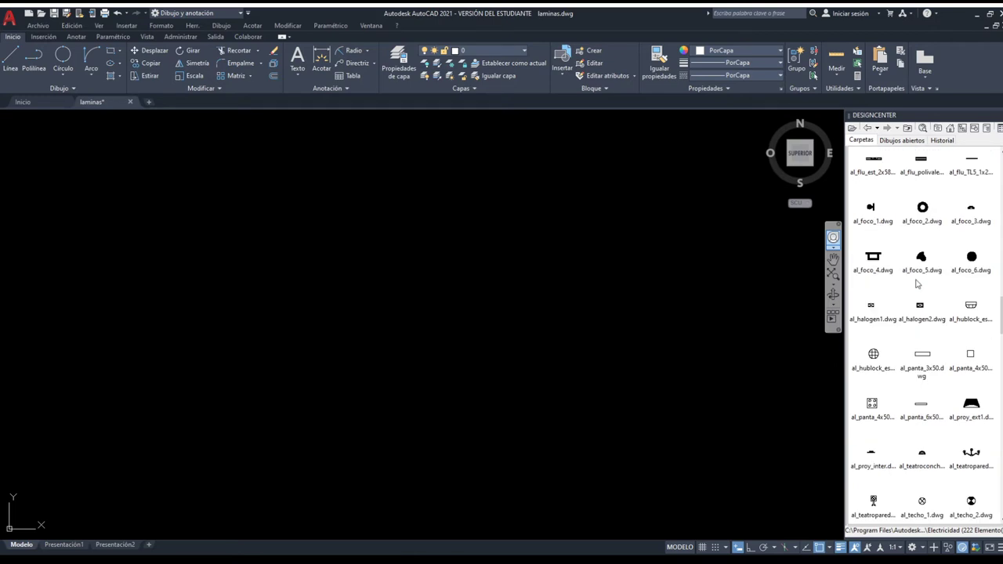
pyautogui.scroll(1, 918, 284)
pyautogui.scroll(1, 918, 283)
pyautogui.scroll(2, 918, 284)
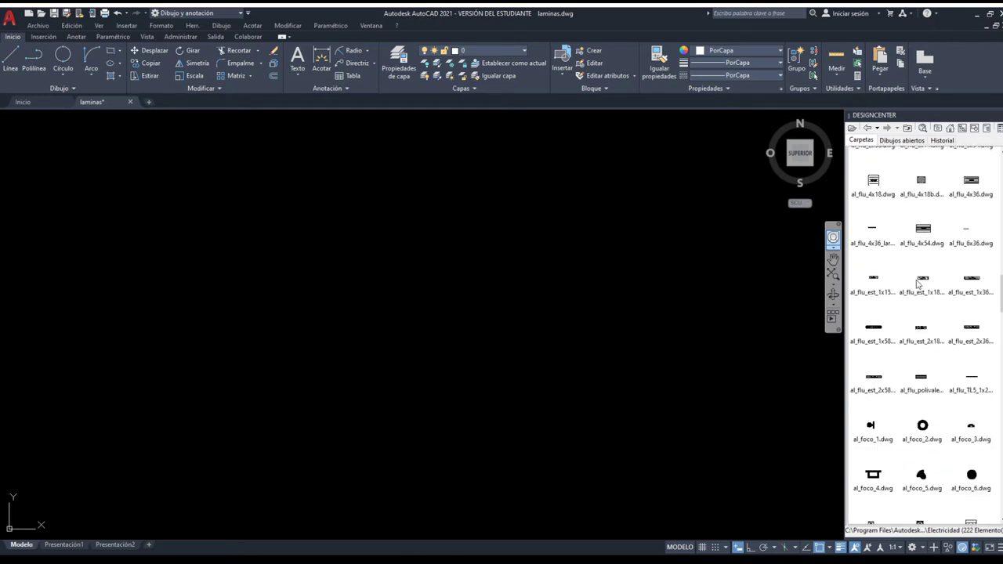
pyautogui.scroll(-3, 918, 283)
pyautogui.scroll(3, 918, 283)
pyautogui.scroll(3, 918, 283)
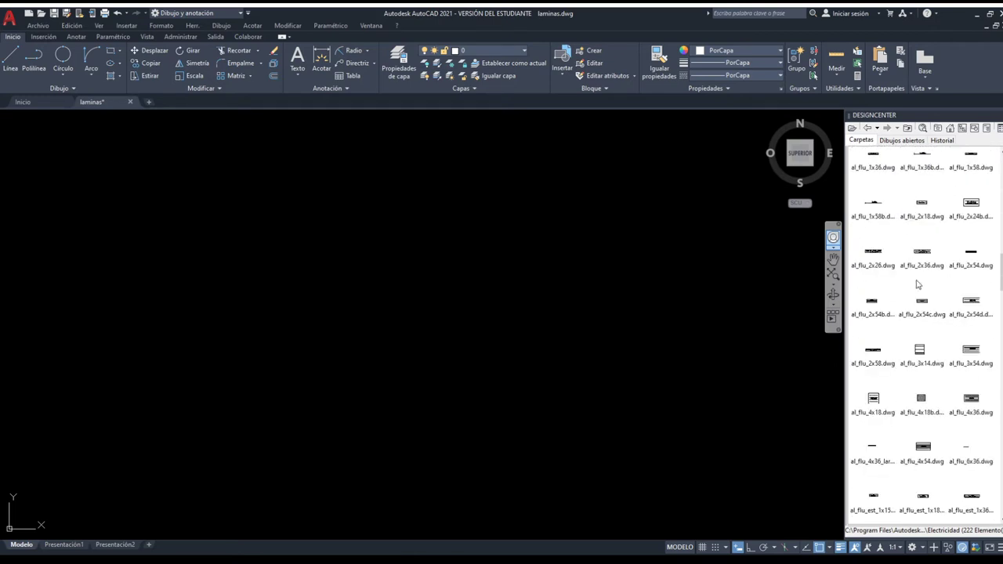
pyautogui.scroll(-5, 918, 283)
pyautogui.scroll(-5, 919, 283)
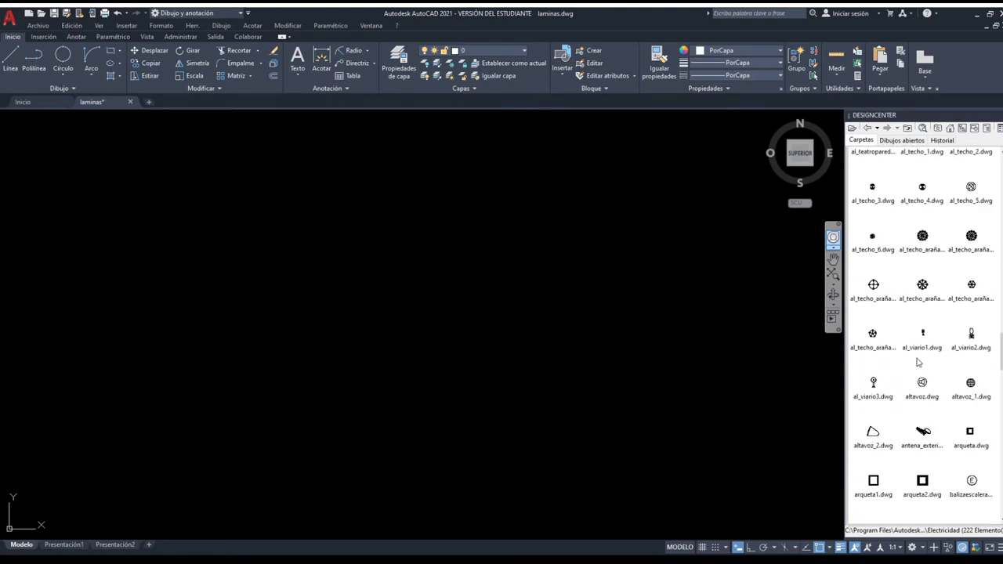
pyautogui.scroll(4, 918, 360)
pyautogui.scroll(2, 924, 282)
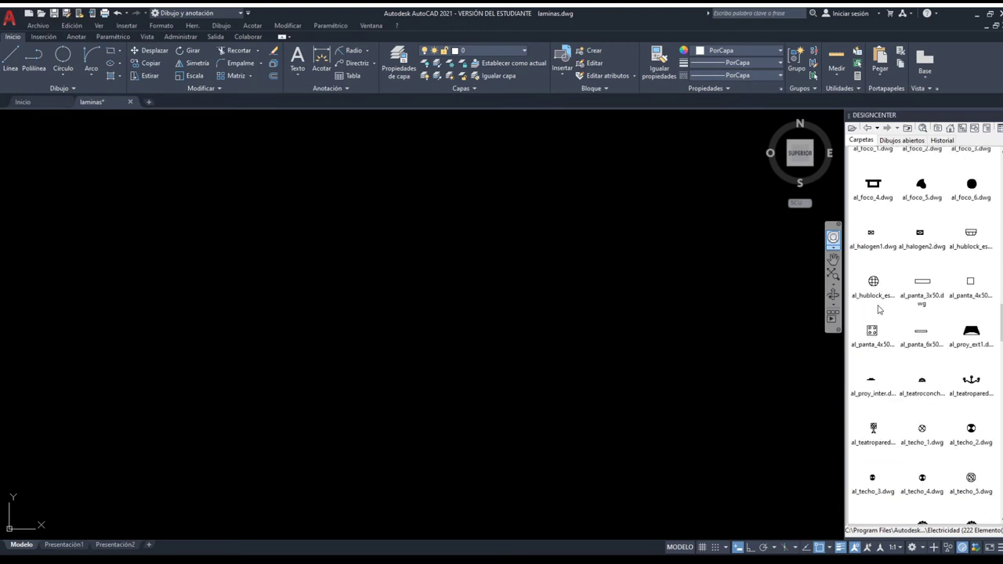
pyautogui.scroll(1, 893, 304)
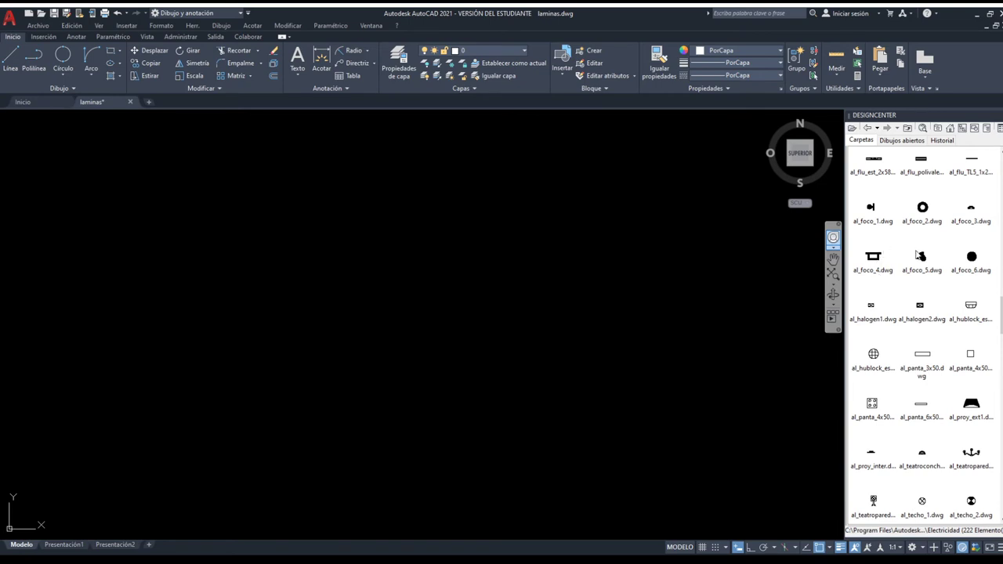
pyautogui.click(870, 268)
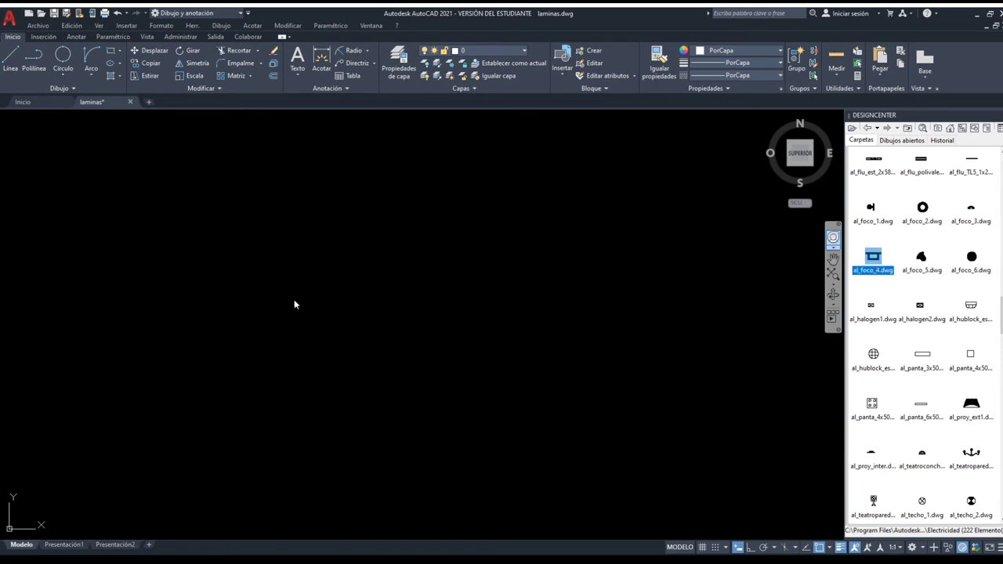
pyautogui.moveTo(303, 289); pyautogui.dragTo(324, 282)
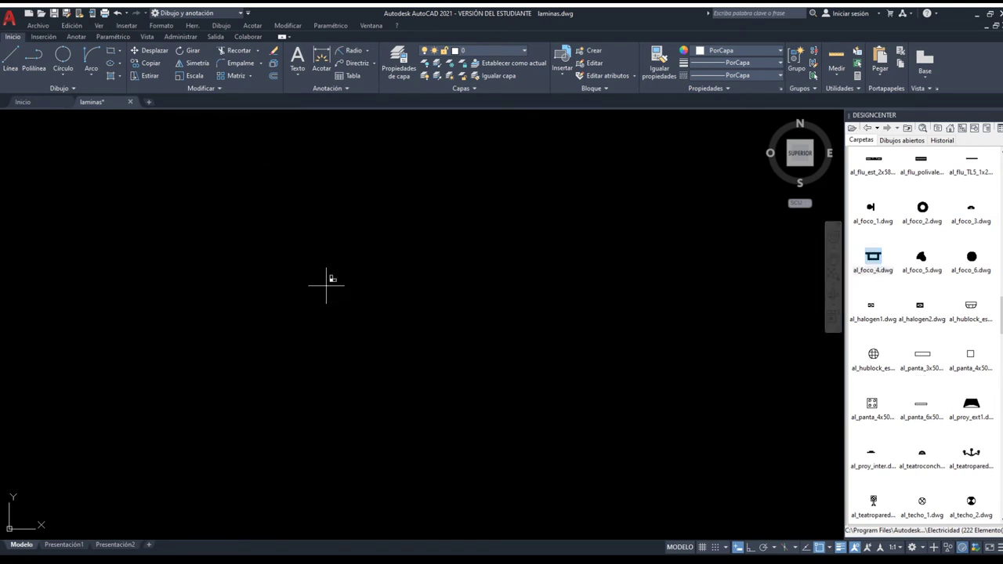
pyautogui.moveTo(922, 207); pyautogui.dragTo(511, 240)
# - Place a switch and the TC_16A socket, then select all four symbols
pyautogui.scroll(-5, 922, 438)
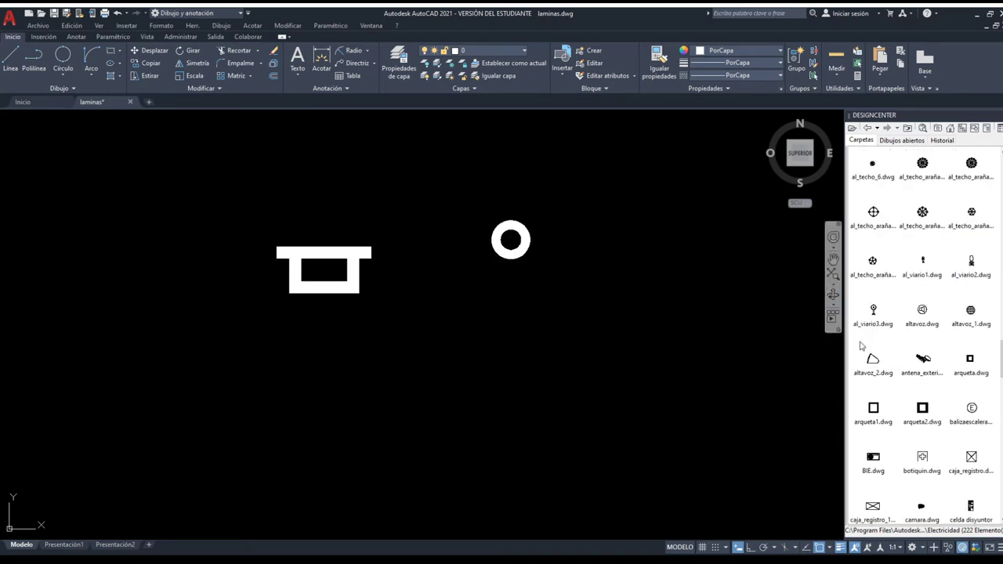
pyautogui.scroll(-5, 922, 451)
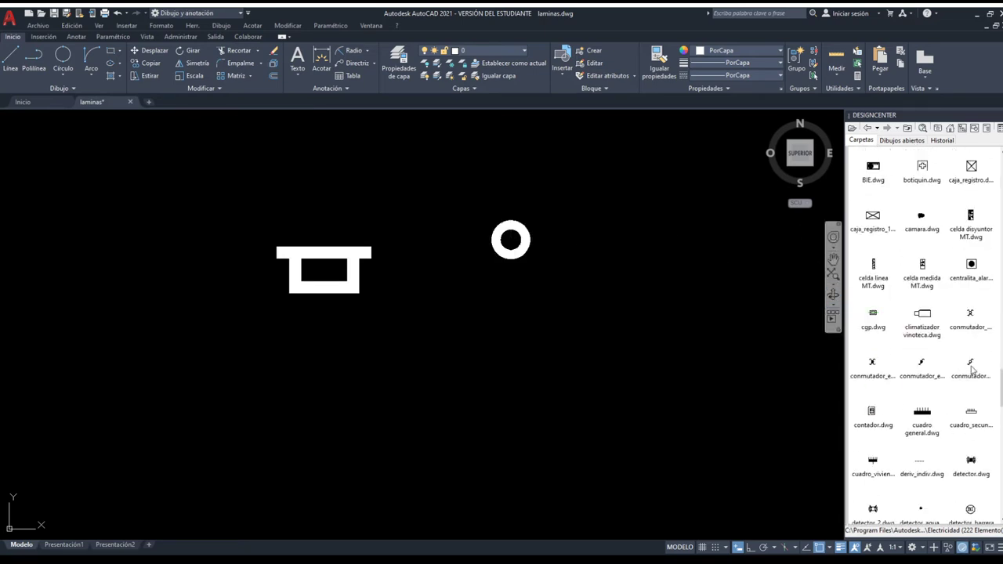
pyautogui.moveTo(970, 368)
pyautogui.mouseDown()
pyautogui.moveTo(569, 362)
pyautogui.moveTo(477, 345)
pyautogui.mouseUp()
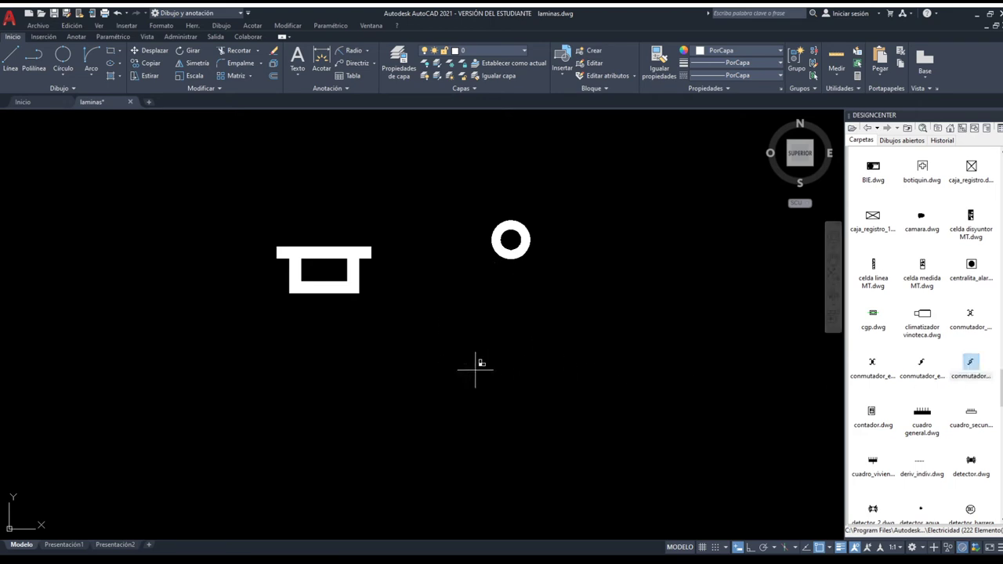
pyautogui.scroll(-3, 922, 438)
pyautogui.scroll(-3, 922, 439)
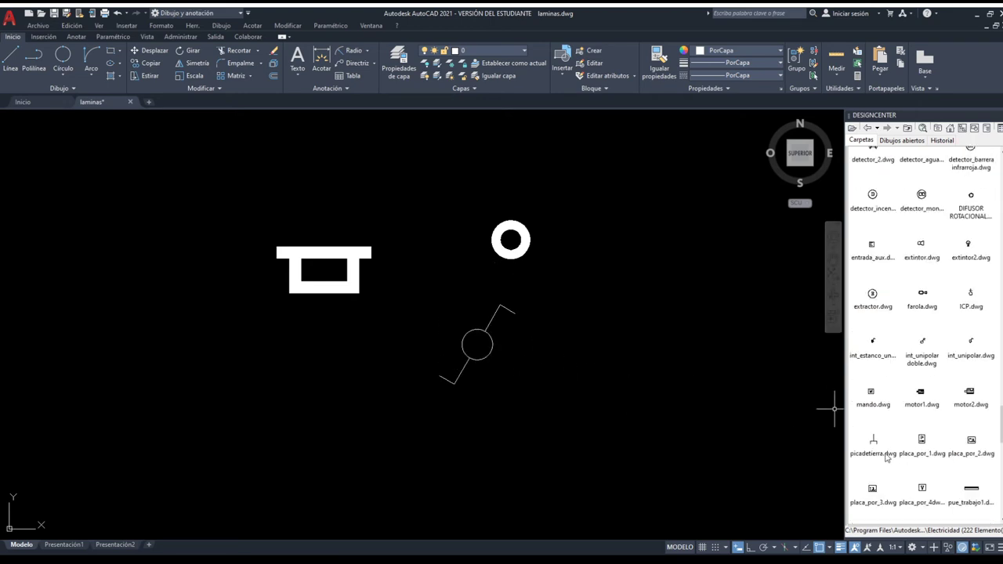
pyautogui.scroll(-2, 888, 449)
pyautogui.scroll(1, 888, 449)
pyautogui.press('t')
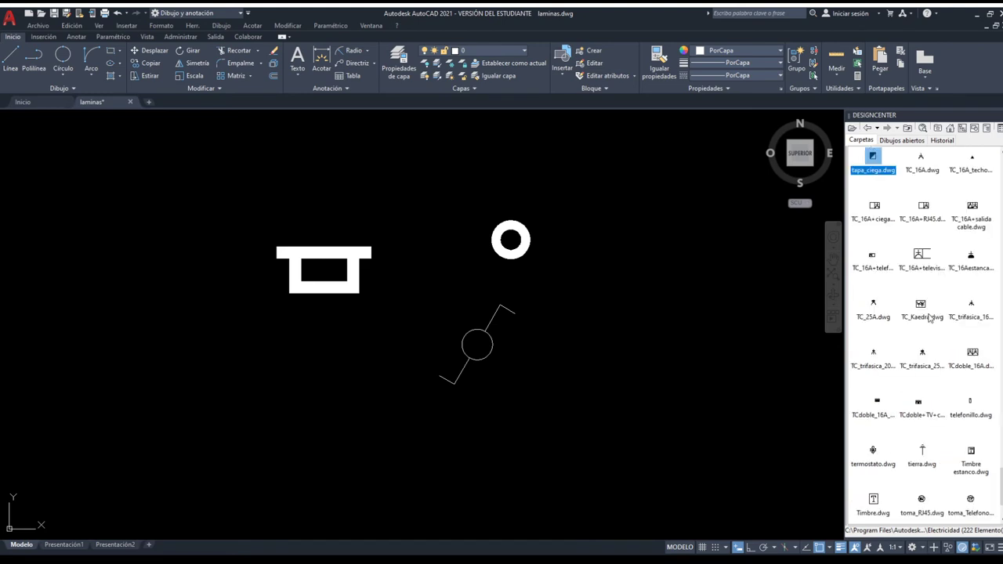
pyautogui.moveTo(916, 164)
pyautogui.mouseDown()
pyautogui.moveTo(685, 292)
pyautogui.moveTo(586, 315)
pyautogui.mouseUp()
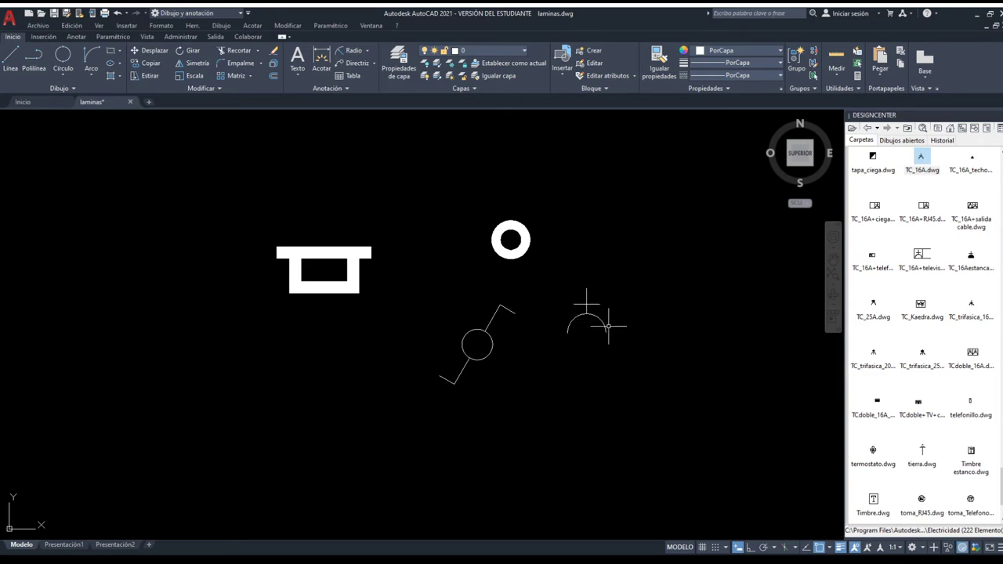
pyautogui.scroll(-4, 649, 342)
pyautogui.moveTo(664, 365); pyautogui.dragTo(504, 278)
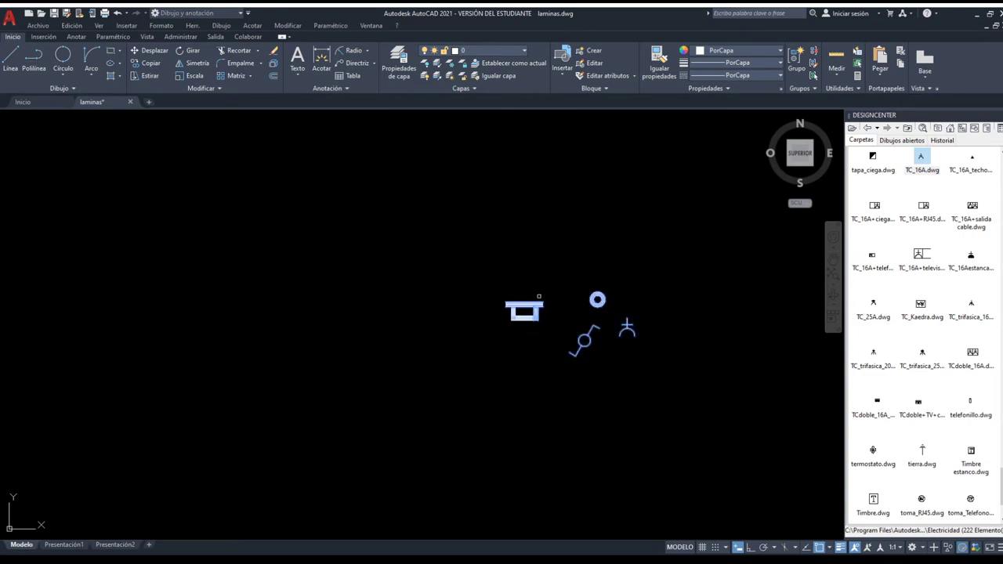
# - Copy the four-symbol group once to the lower right
pyautogui.write('co')
pyautogui.press('Return')
pyautogui.click(627, 382)
pyautogui.click(697, 416)
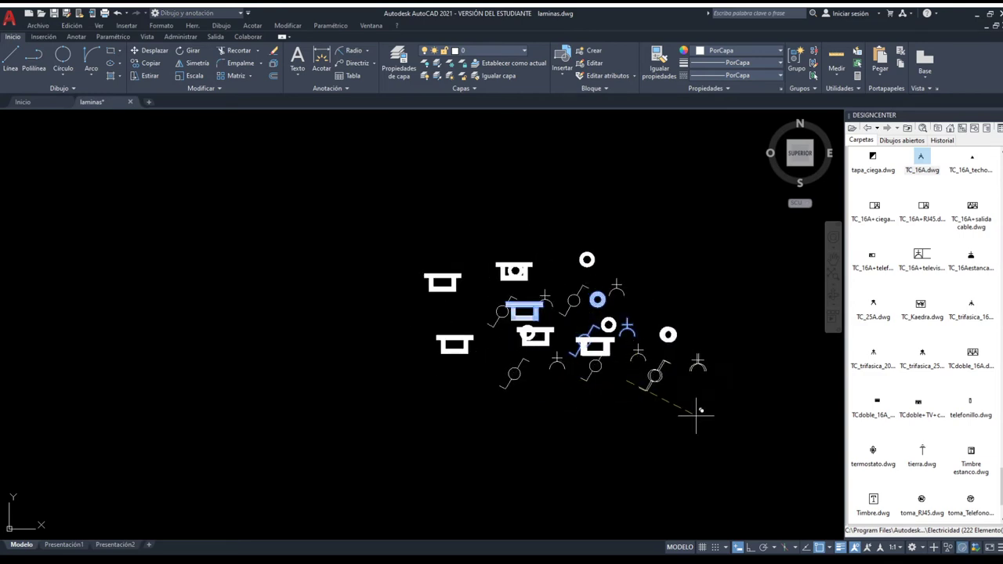
pyautogui.press('Escape')
# - Select originals and copy together, and place many copies toward the upper left
pyautogui.moveTo(726, 432); pyautogui.dragTo(424, 275)
pyautogui.click(423, 276)
pyautogui.click(470, 329)
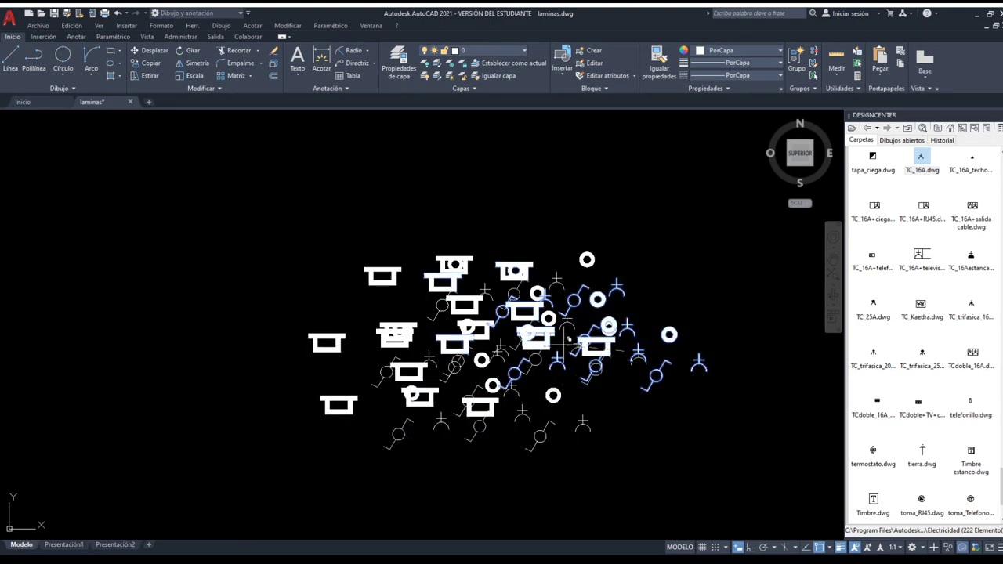
pyautogui.click(439, 298)
pyautogui.click(406, 255)
pyautogui.scroll(-2, 494, 306)
pyautogui.scroll(-2, 494, 306)
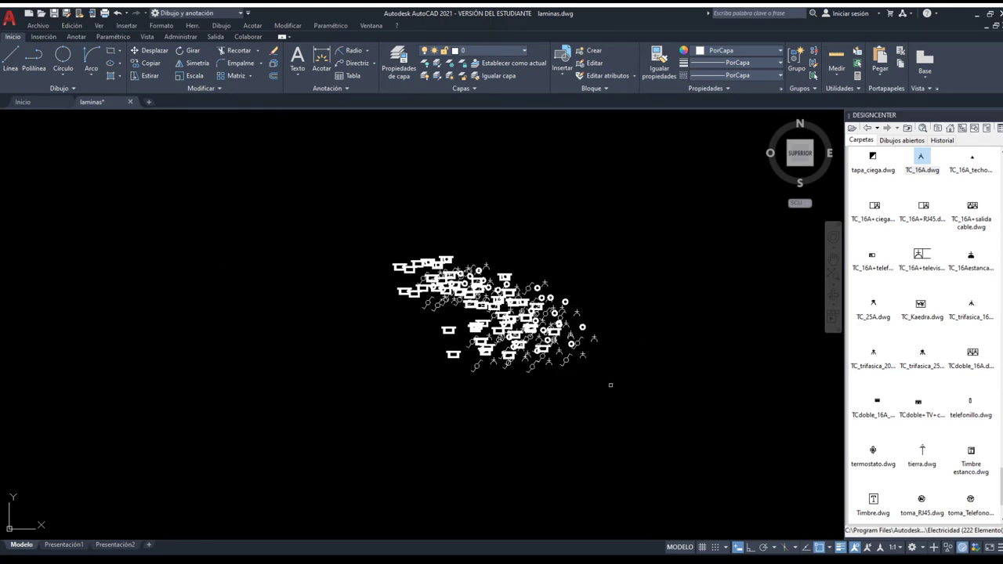
pyautogui.click(363, 384)
pyautogui.click(407, 345)
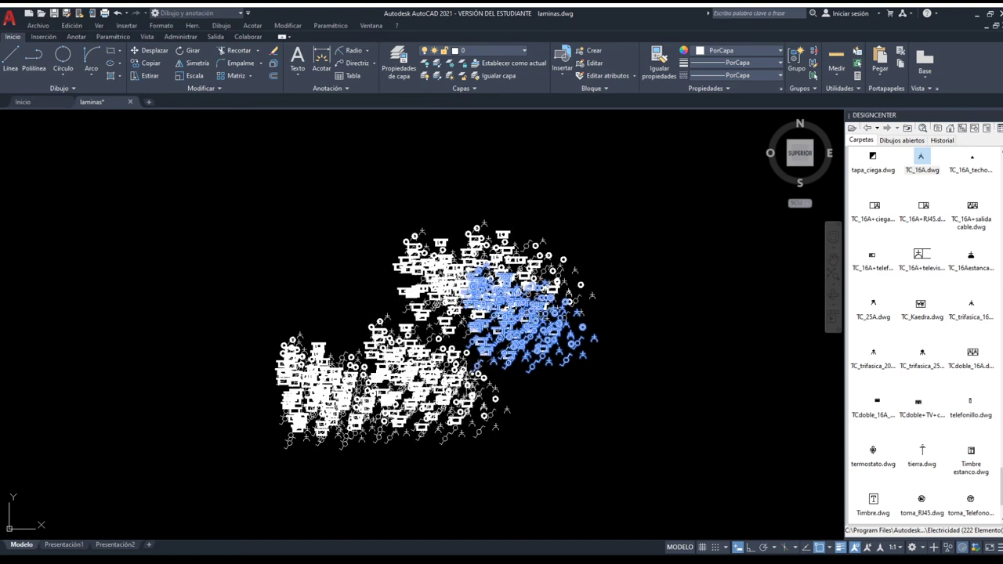
pyautogui.click(368, 329)
pyautogui.click(337, 258)
pyautogui.click(384, 278)
pyautogui.press('Escape')
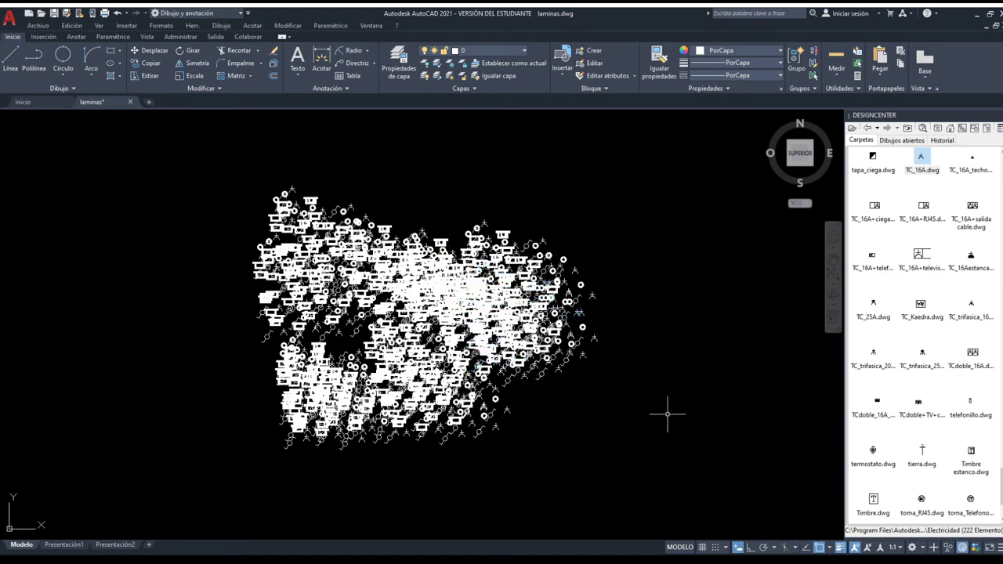
pyautogui.scroll(3, 340, 345)
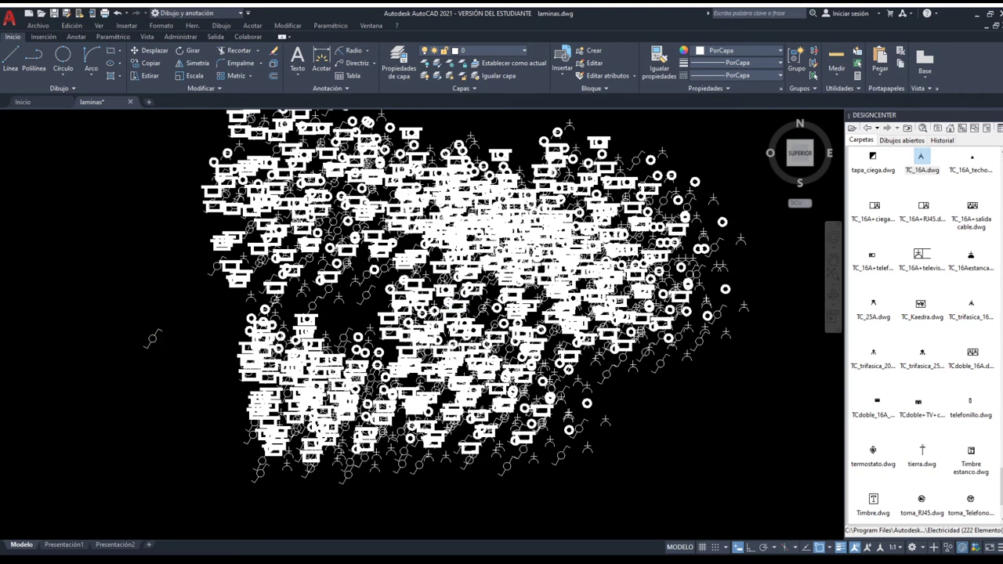
# - Reposition the lone switch symbol on the left of the cluster
pyautogui.scroll(3, 160, 336)
pyautogui.scroll(2, 185, 297)
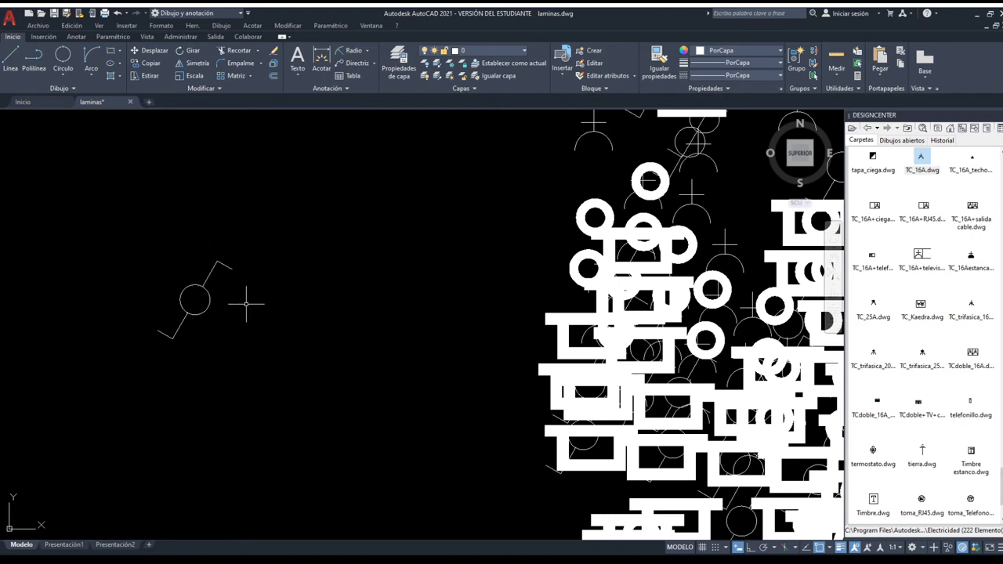
pyautogui.moveTo(242, 320); pyautogui.dragTo(183, 279)
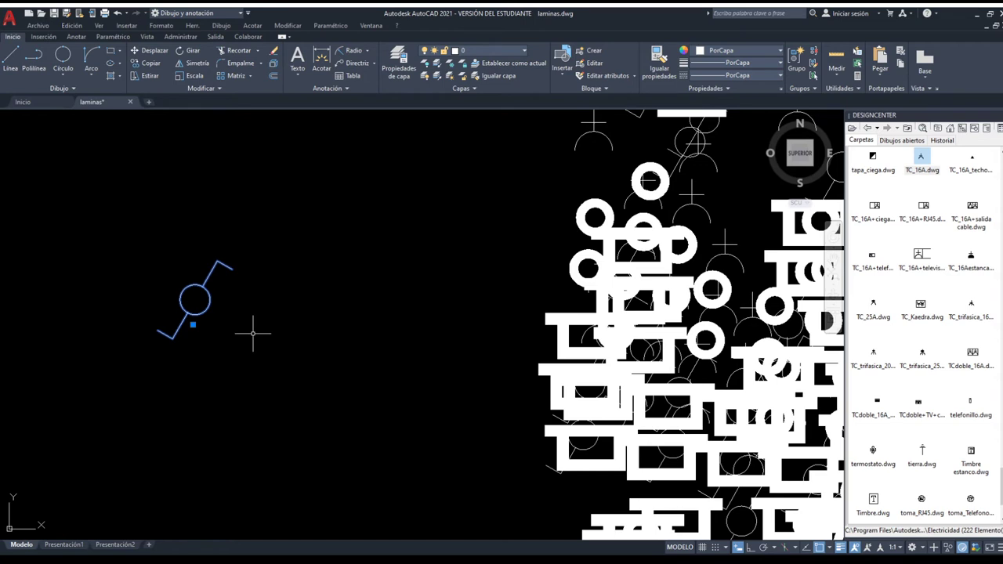
pyautogui.moveTo(249, 361); pyautogui.dragTo(206, 289)
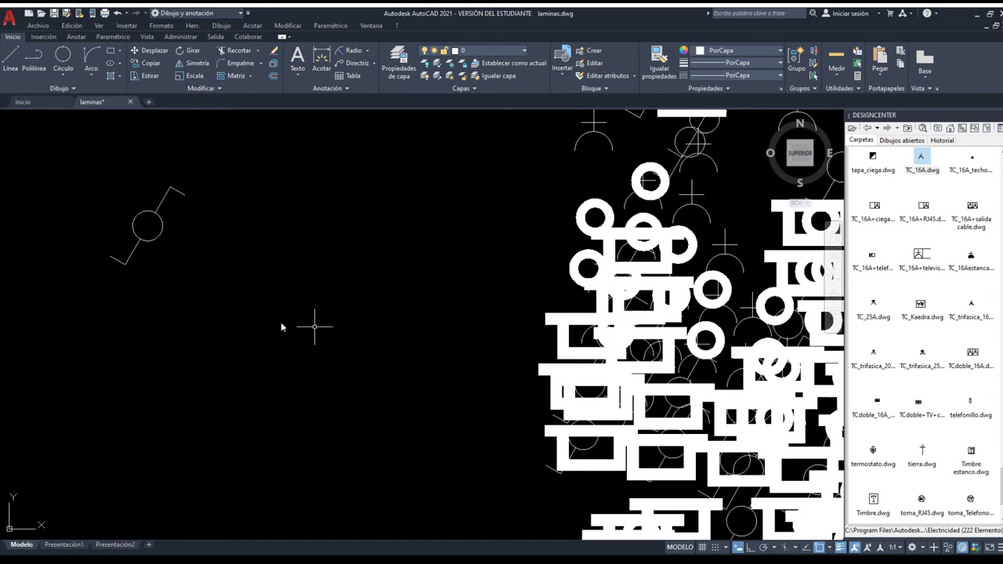
pyautogui.click(223, 303)
pyautogui.click(128, 219)
pyautogui.click(128, 219)
pyautogui.click(200, 219)
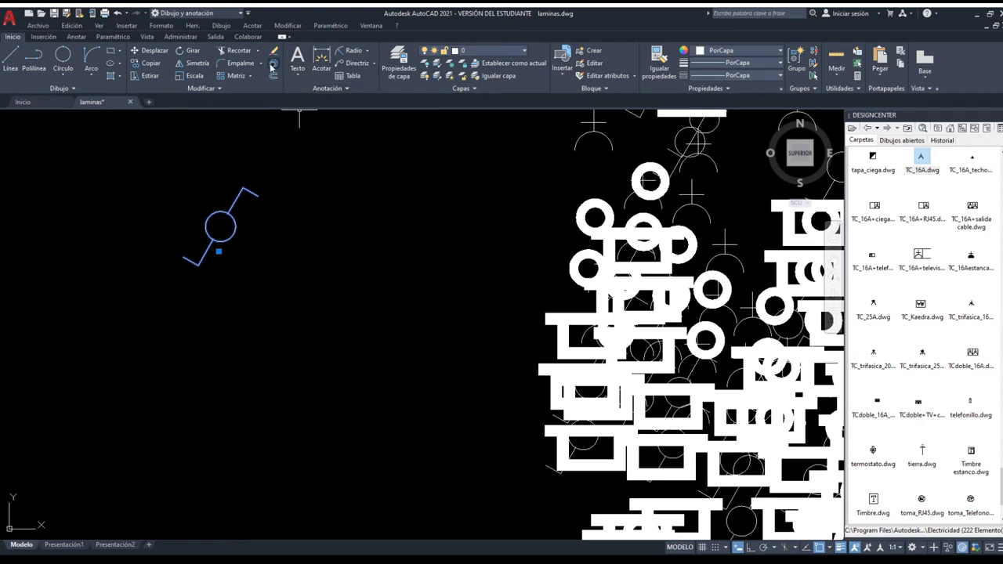
pyautogui.click(272, 64)
# - Crossing-select and delete the stray circle symbol, then zoom out to the whole drawing
pyautogui.click(220, 226)
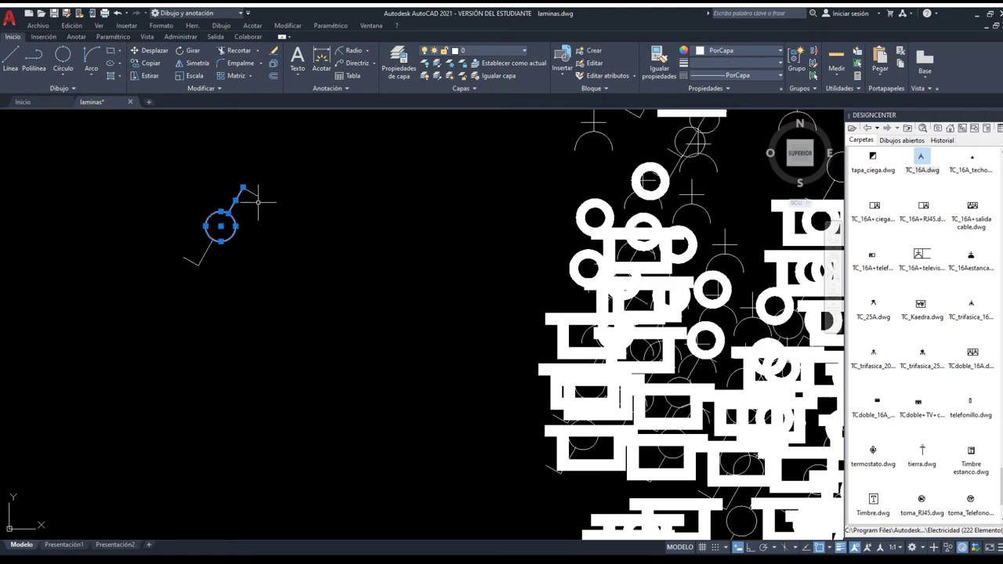
pyautogui.click(252, 194)
pyautogui.click(193, 258)
pyautogui.press('Escape')
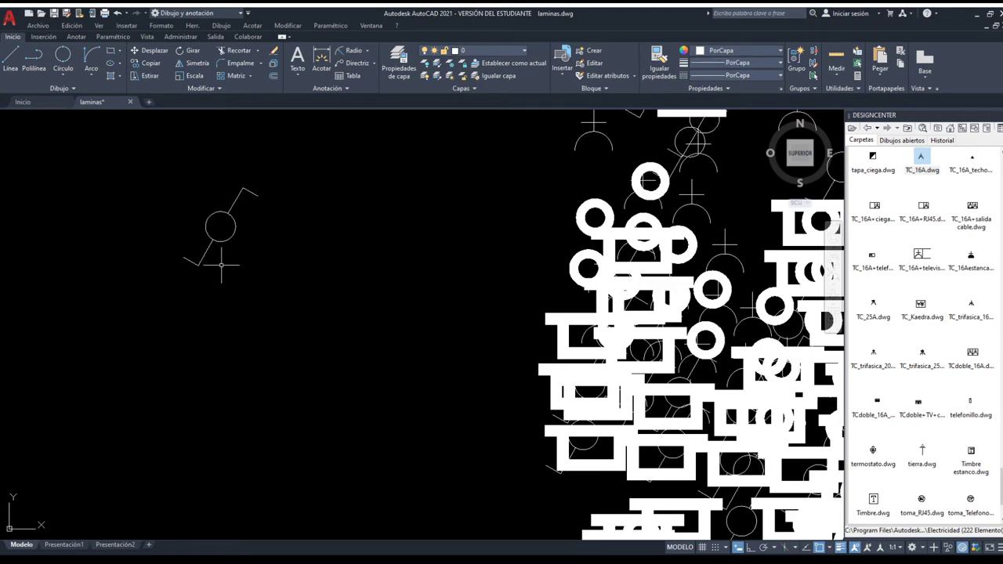
pyautogui.click(216, 258)
pyautogui.click(258, 178)
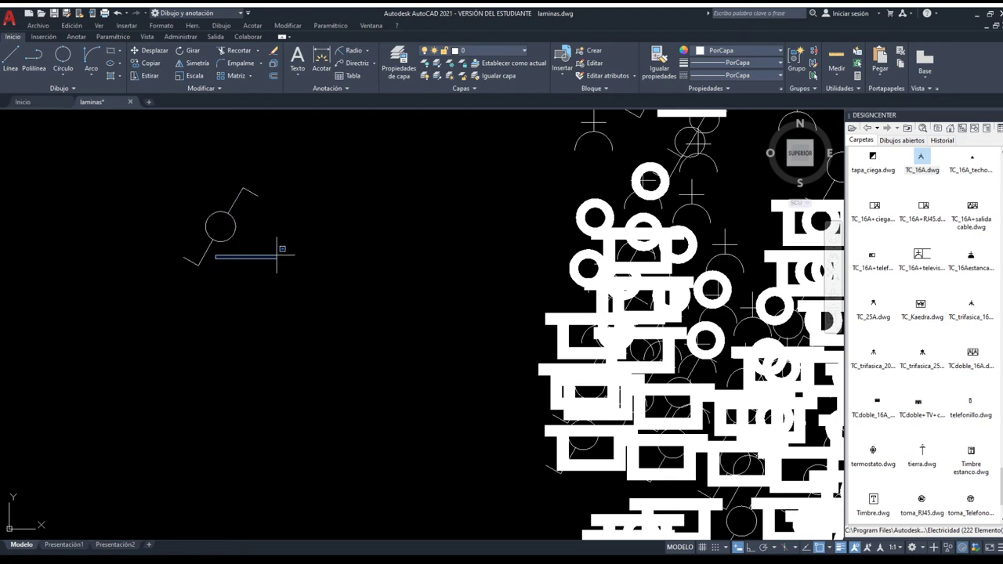
pyautogui.click(301, 323)
pyautogui.click(75, 167)
pyautogui.press('Delete')
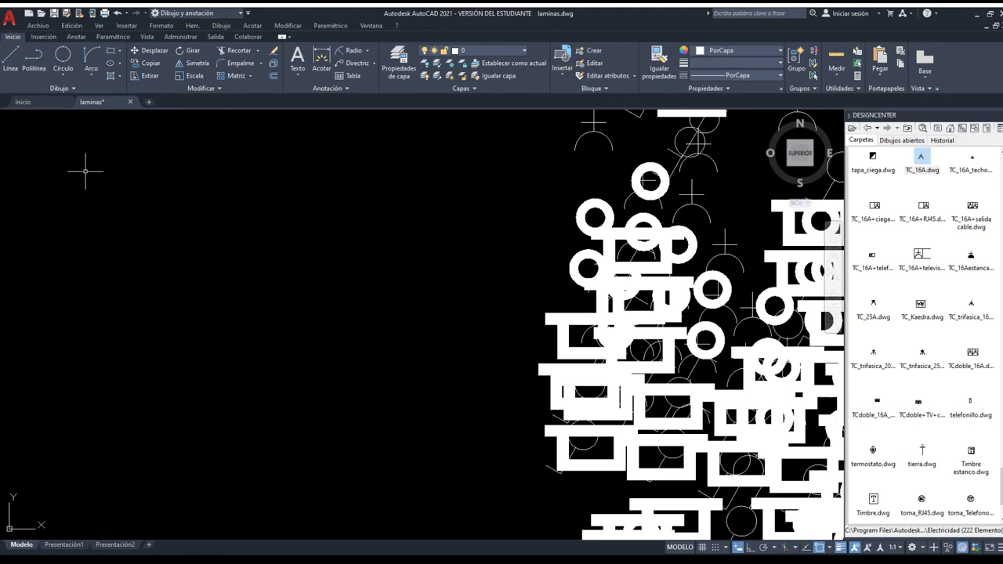
pyautogui.scroll(-2, 237, 232)
pyautogui.scroll(-2, 237, 231)
pyautogui.scroll(-2, 259, 224)
pyautogui.scroll(-2, 264, 224)
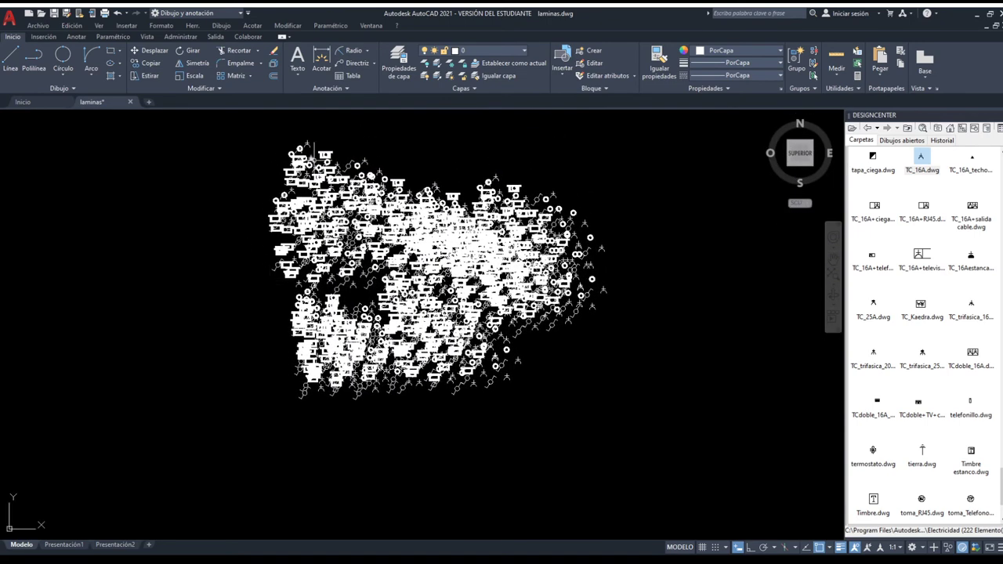
# - Move one cross-and-arc symbol to the right, apart from the cluster
pyautogui.scroll(4, 337, 157)
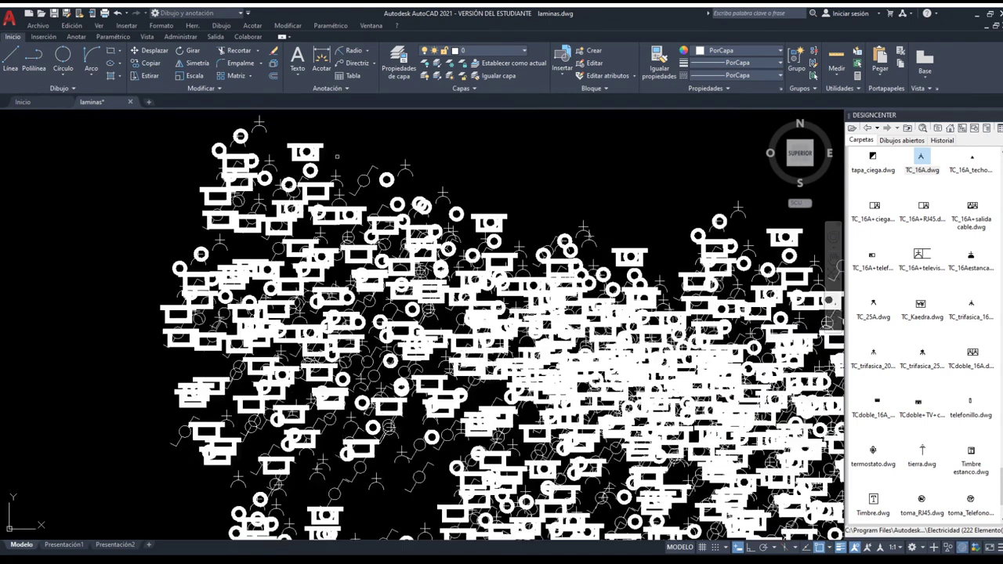
pyautogui.click(405, 167)
pyautogui.click(405, 167)
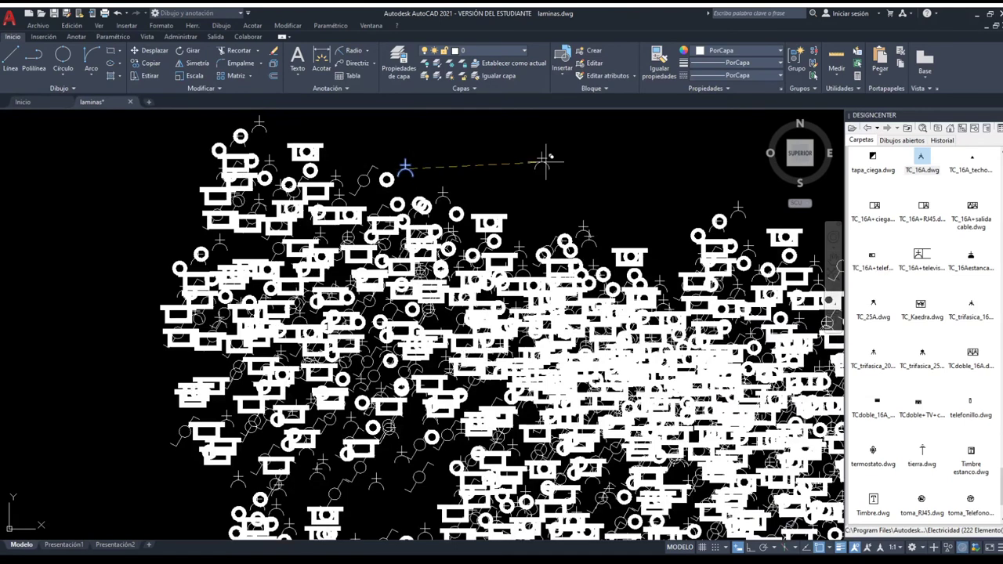
pyautogui.scroll(2, 586, 161)
pyautogui.click(582, 159)
pyautogui.scroll(3, 580, 164)
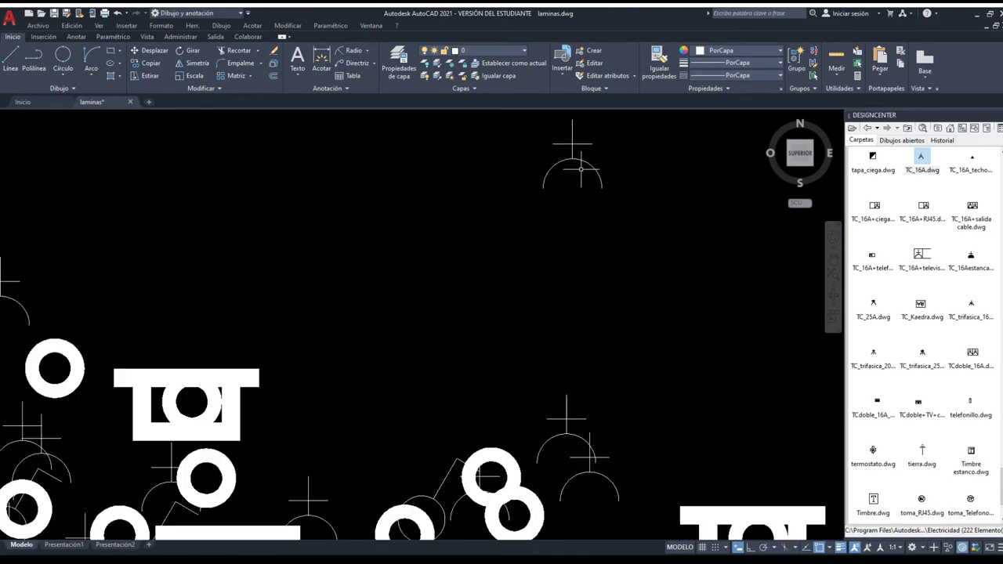
pyautogui.scroll(1, 578, 171)
pyautogui.scroll(1, 564, 184)
pyautogui.scroll(2, 553, 194)
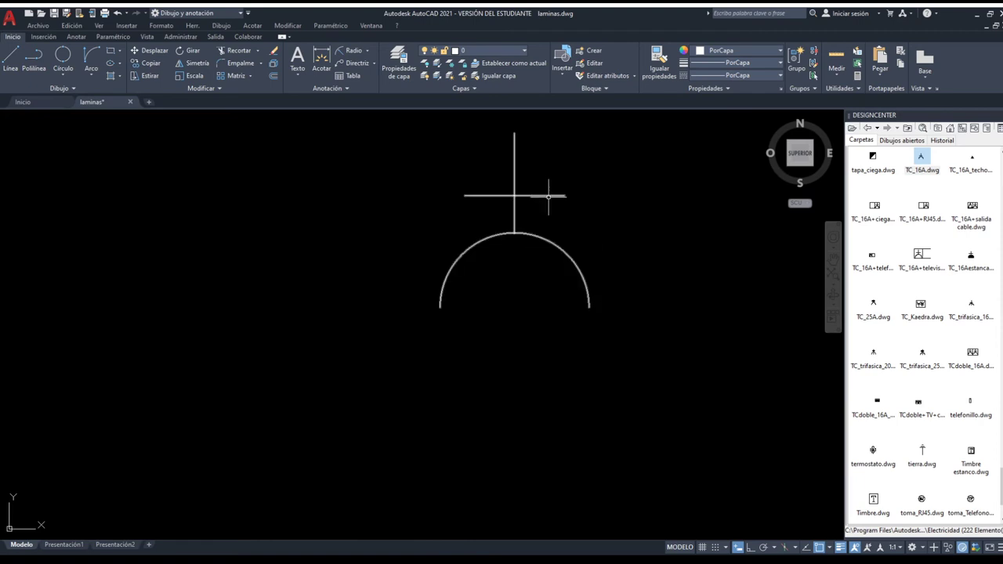
# - Delete the horizontal crossbar from the cross-and-arc block definition and close the Block Editor
pyautogui.click(549, 196)
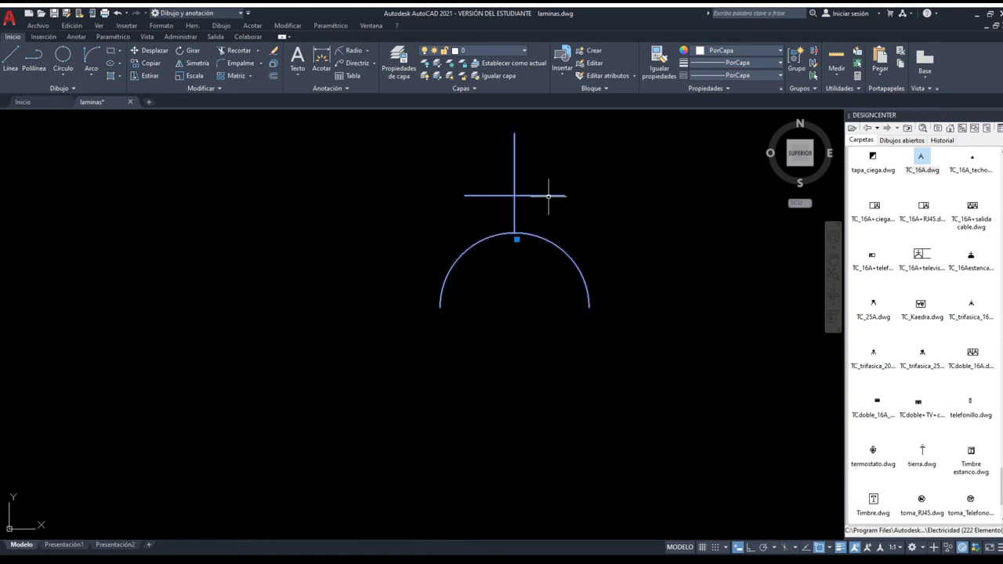
pyautogui.hotkey('ctrl', 'c')
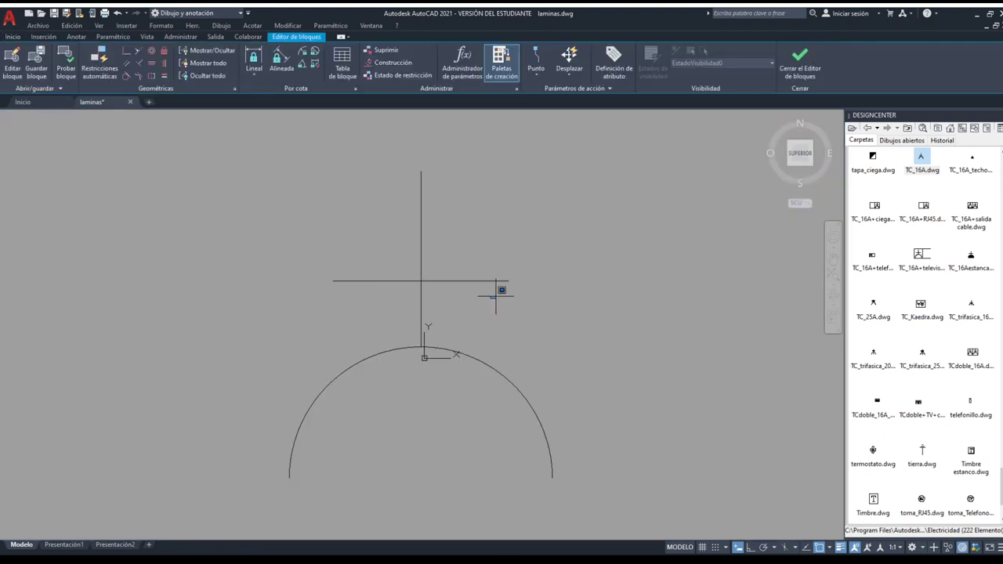
pyautogui.click(472, 280)
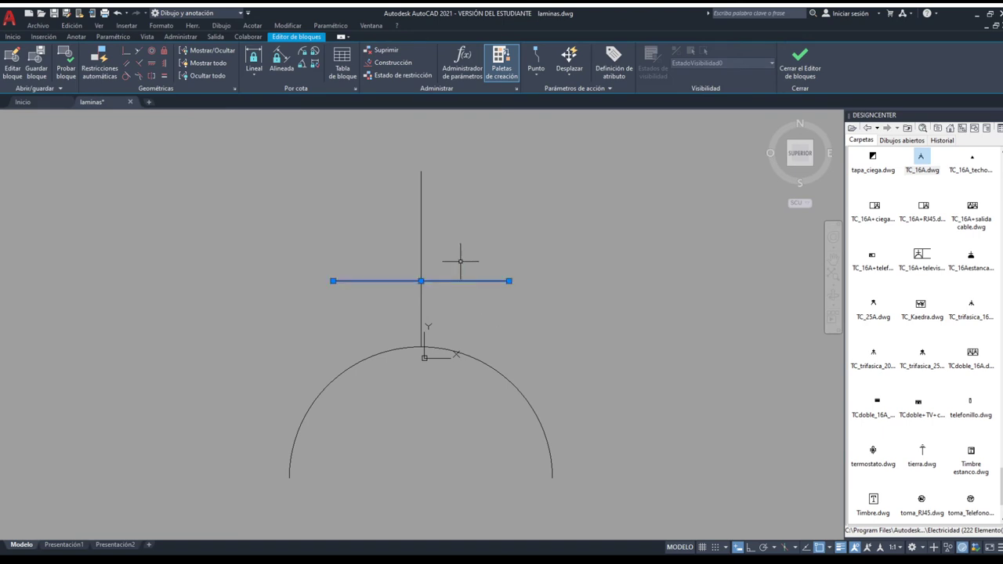
pyautogui.press('Delete')
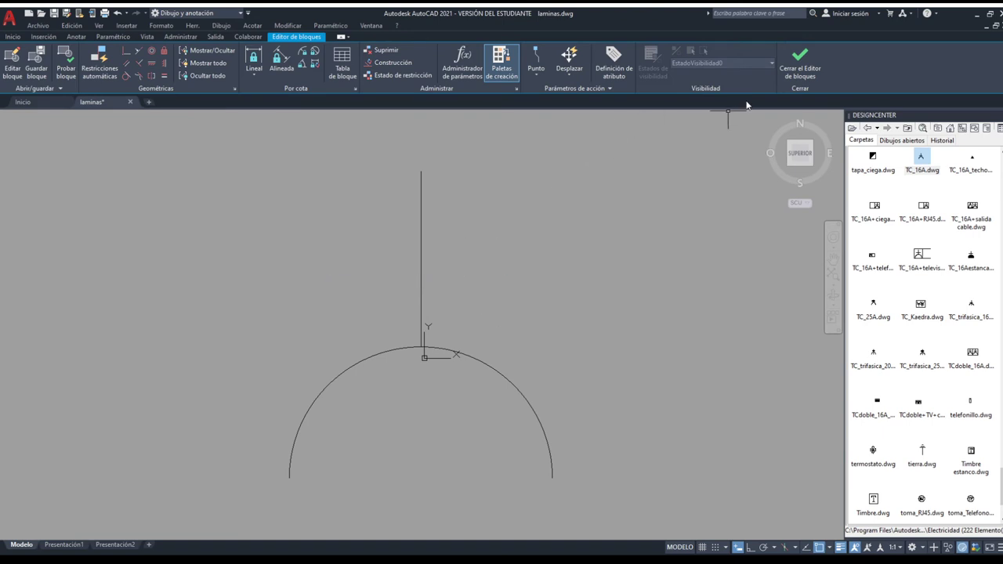
pyautogui.click(809, 63)
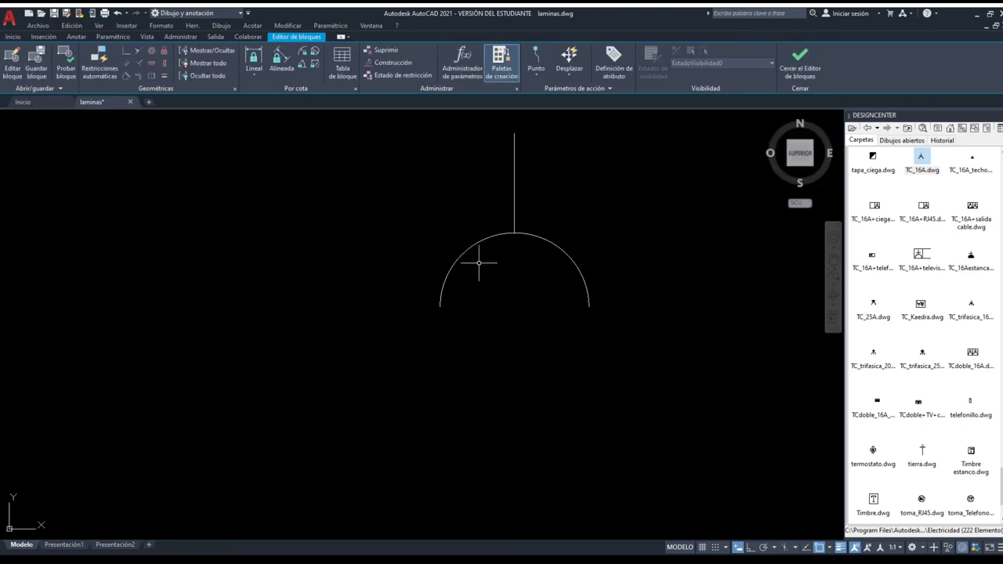
pyautogui.scroll(3, 470, 374)
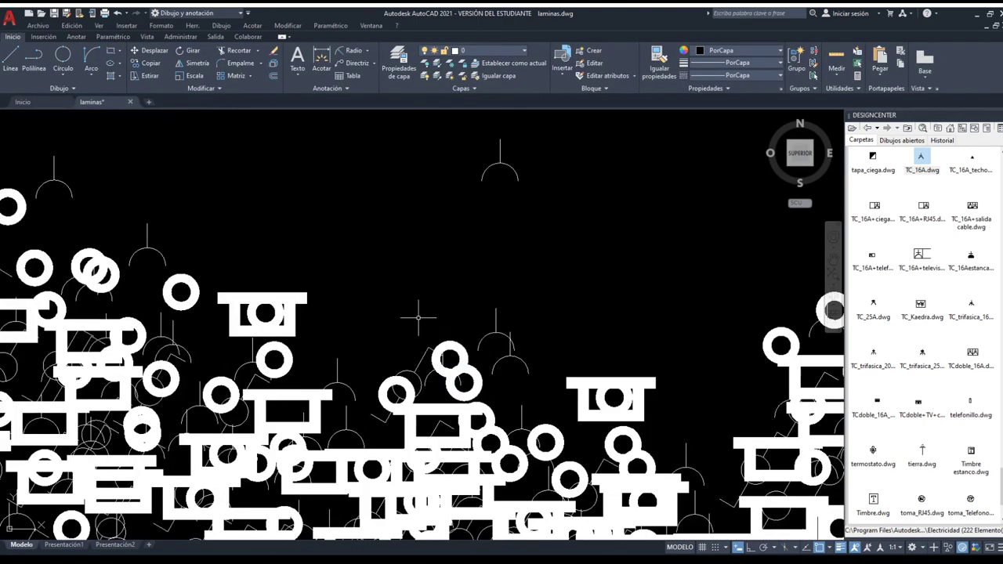
pyautogui.scroll(-3, 471, 237)
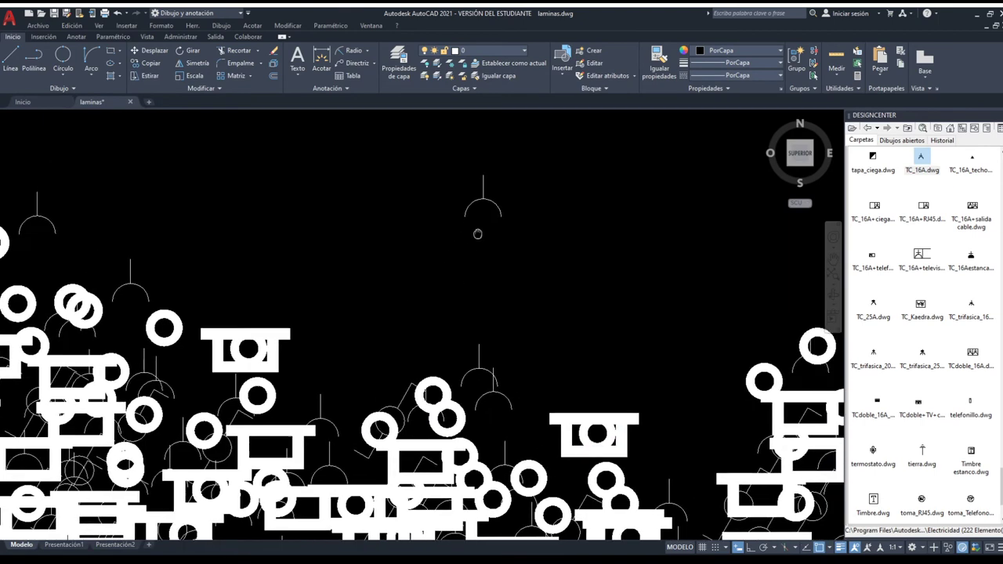
pyautogui.scroll(-3, 471, 237)
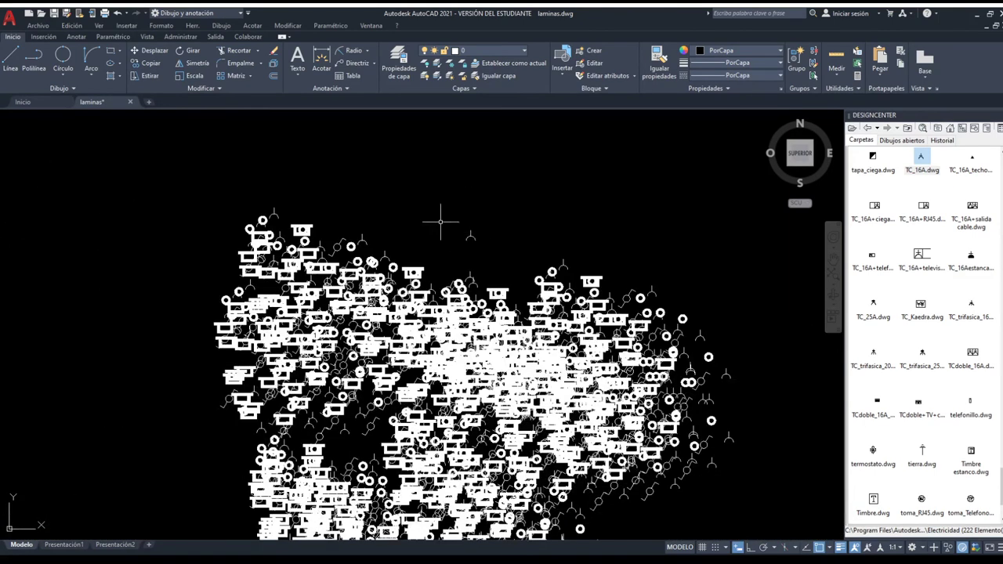
pyautogui.scroll(-2, 272, 166)
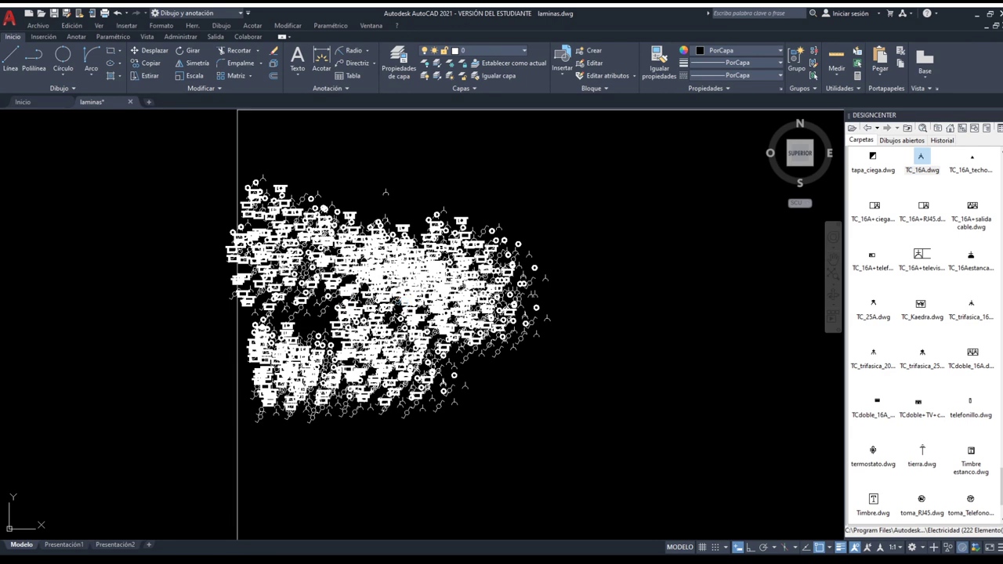
# - Place the block-count table beside the symbol cluster
pyautogui.scroll(-2, 488, 293)
pyautogui.scroll(-2, 481, 212)
pyautogui.scroll(-2, 517, 225)
pyautogui.moveTo(516, 225); pyautogui.dragTo(372, 223, button='middle')
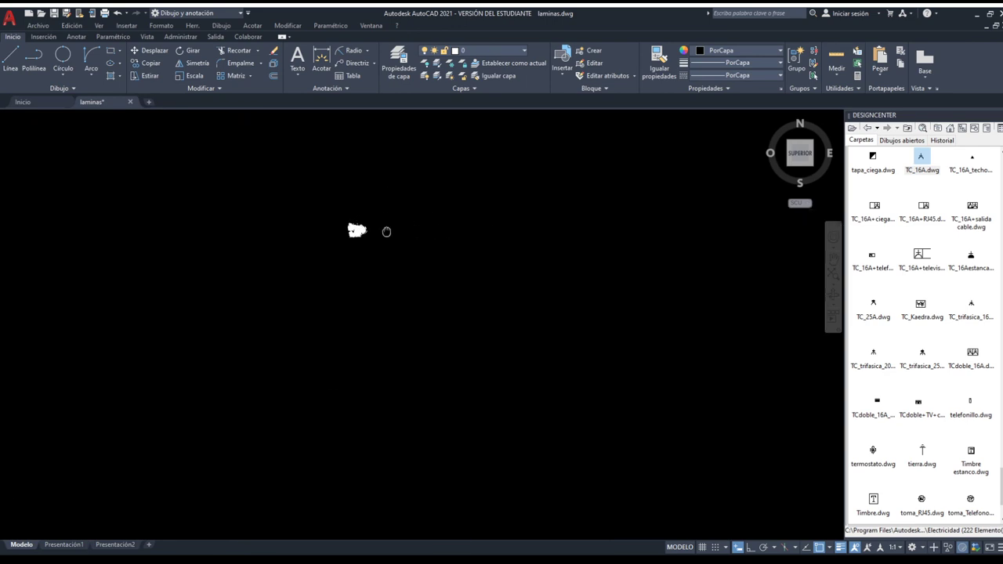
pyautogui.scroll(-2, 372, 223)
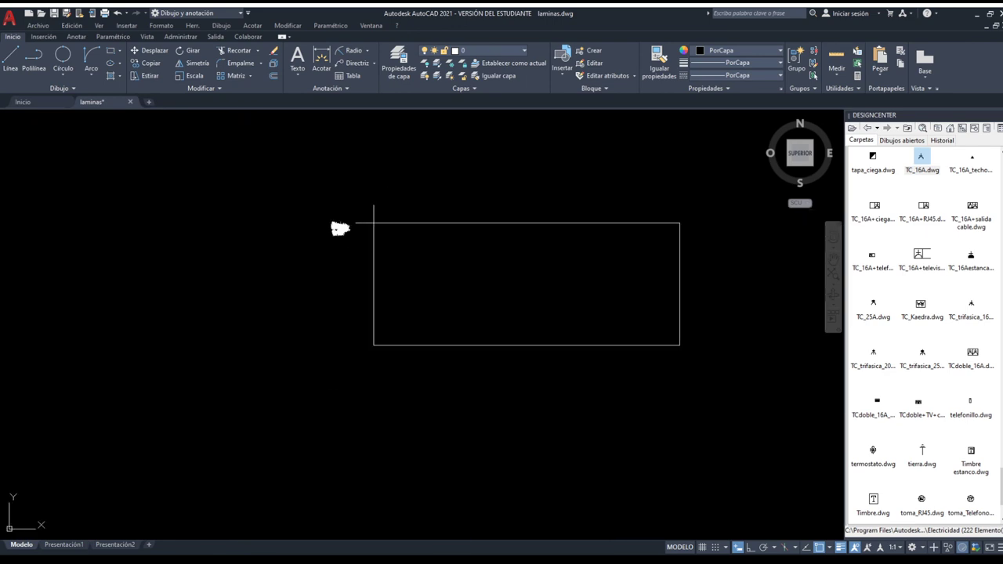
pyautogui.click(373, 223)
# - Check the table totals: 378 al_foco_4, 404 al_foco_2, 443 conmutador_simple, 500 TC_16A
pyautogui.click(381, 227)
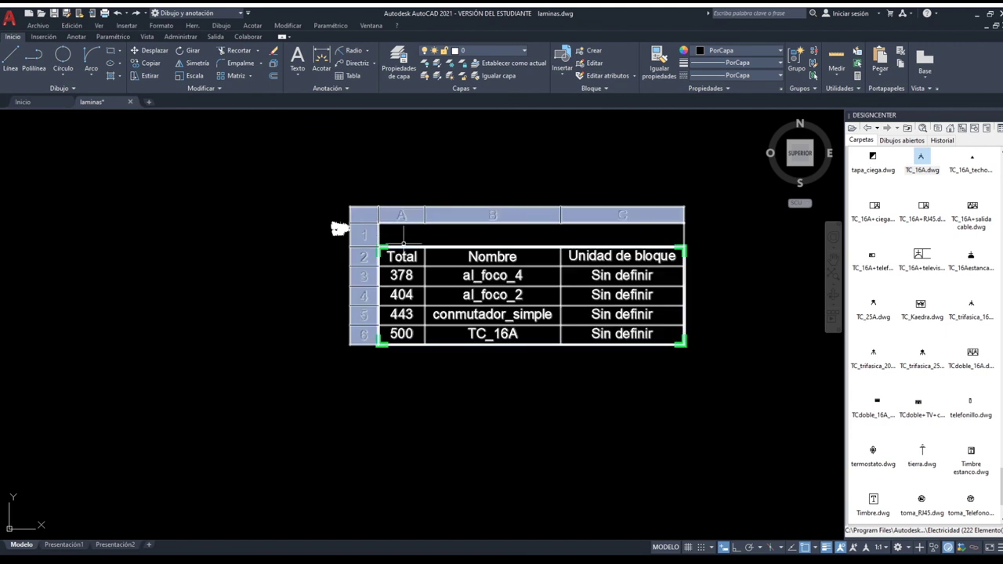
pyautogui.press('Escape')
pyautogui.scroll(2, 454, 274)
pyautogui.click(455, 275)
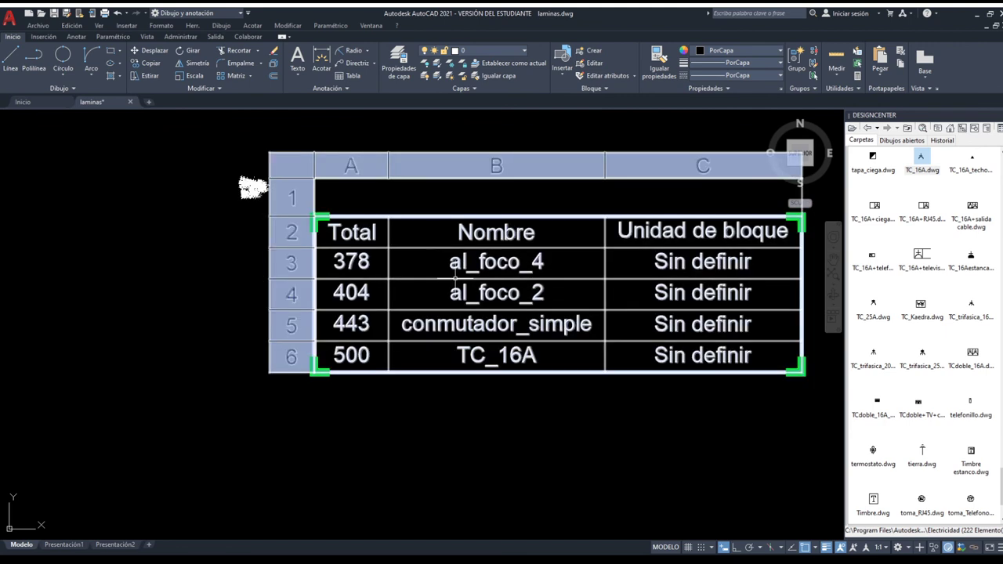
pyautogui.press('Escape')
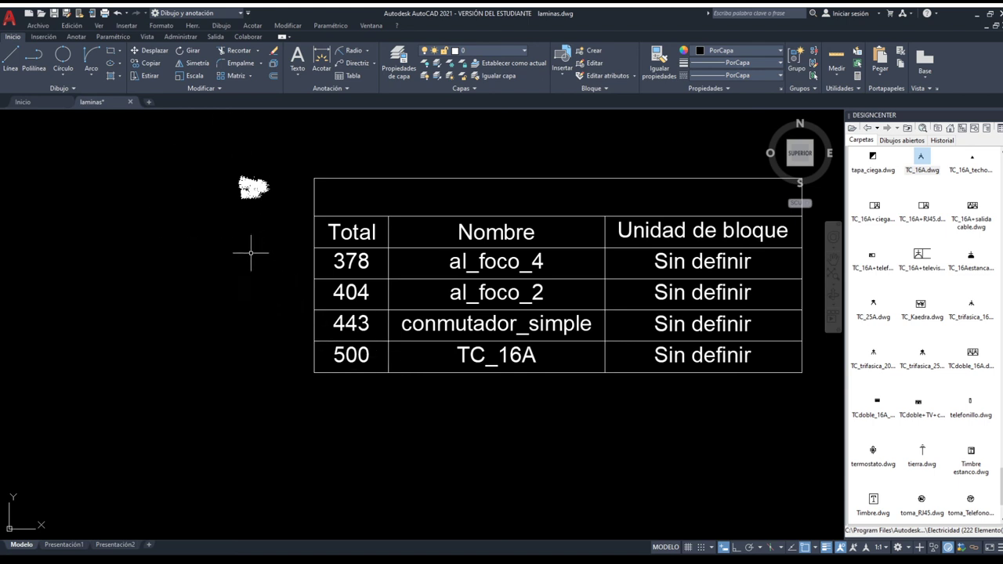
# - Select the block-count table with a crossing window and erase it
pyautogui.scroll(-2, 191, 248)
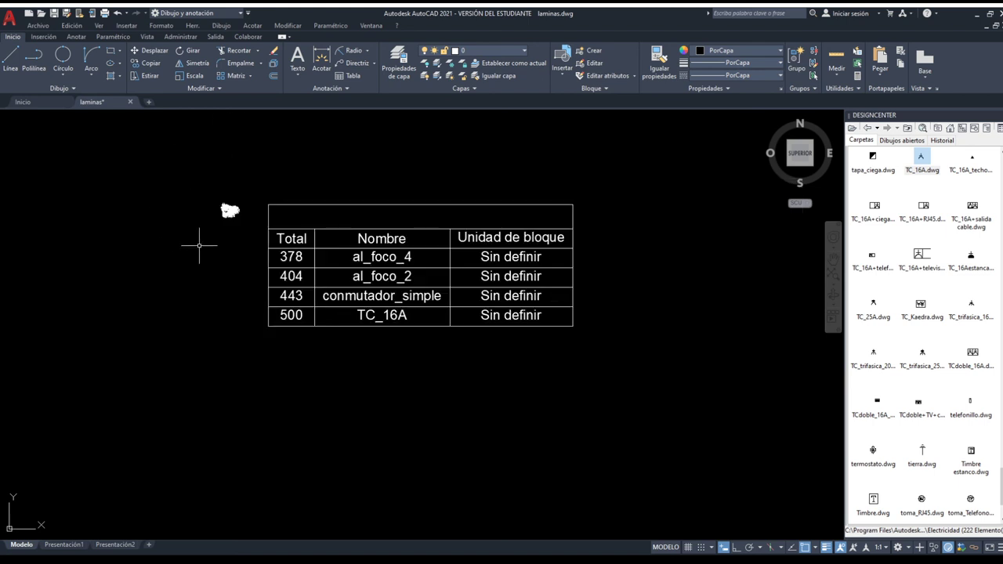
pyautogui.scroll(2, 235, 210)
pyautogui.click(320, 242)
pyautogui.press('Escape')
pyautogui.scroll(-2, 320, 242)
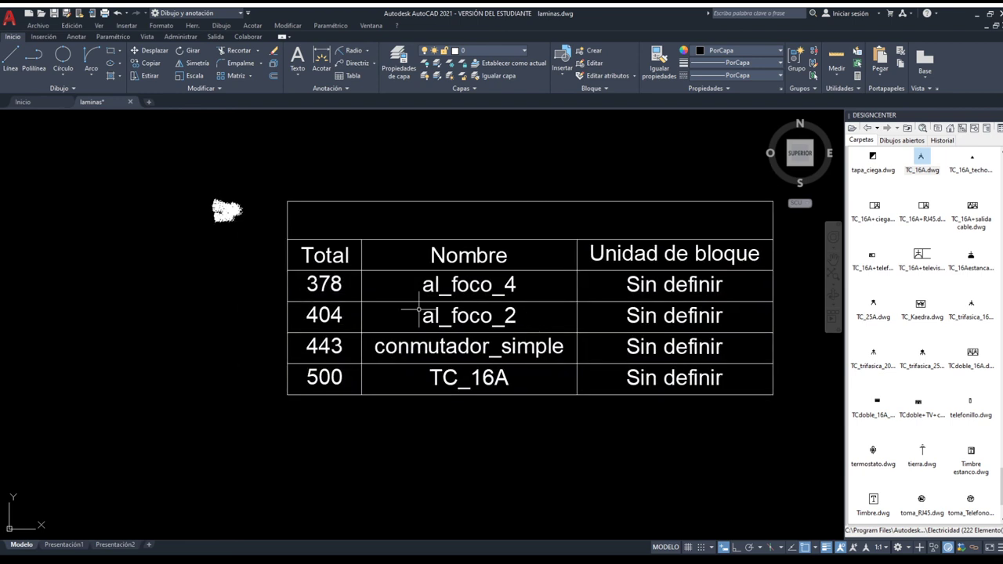
pyautogui.scroll(-1, 587, 358)
pyautogui.click(701, 400)
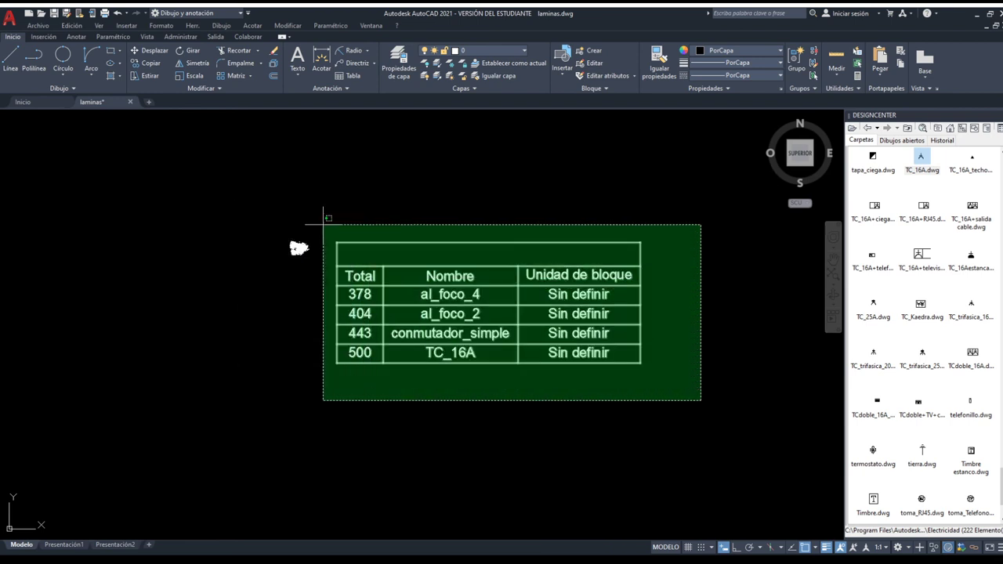
pyautogui.click(324, 224)
pyautogui.press('Delete')
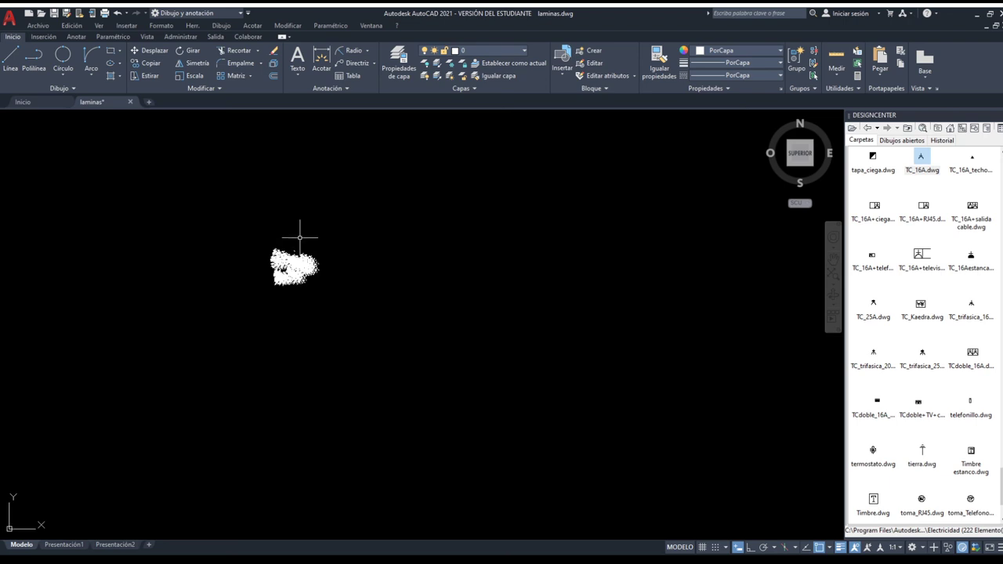
# - Zoom back in onto the dense cluster of electrical symbols
pyautogui.scroll(2, 290, 244)
pyautogui.scroll(2, 270, 259)
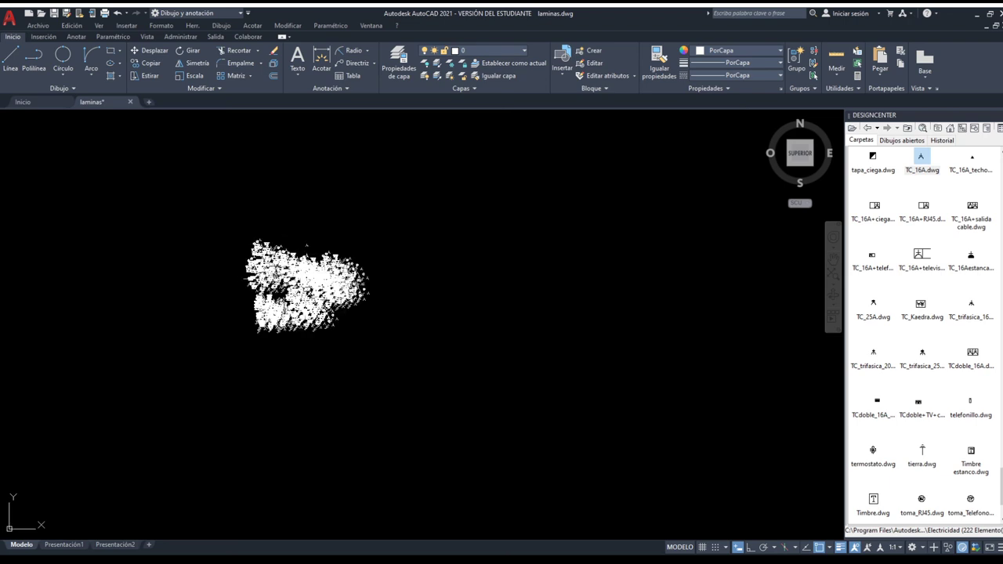
pyautogui.scroll(2, 307, 247)
pyautogui.scroll(2, 307, 248)
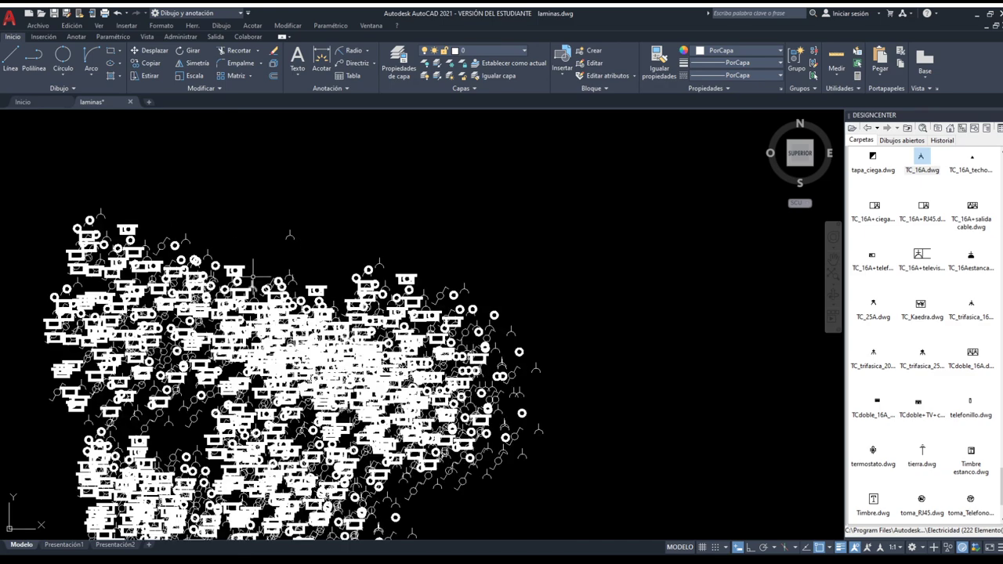
pyautogui.scroll(2, 278, 270)
pyautogui.scroll(-2, 280, 270)
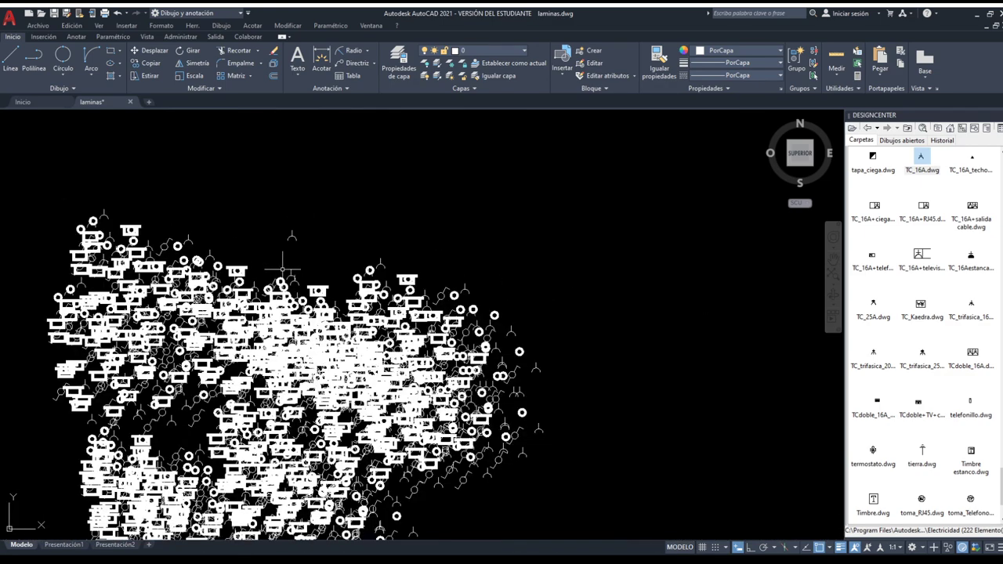